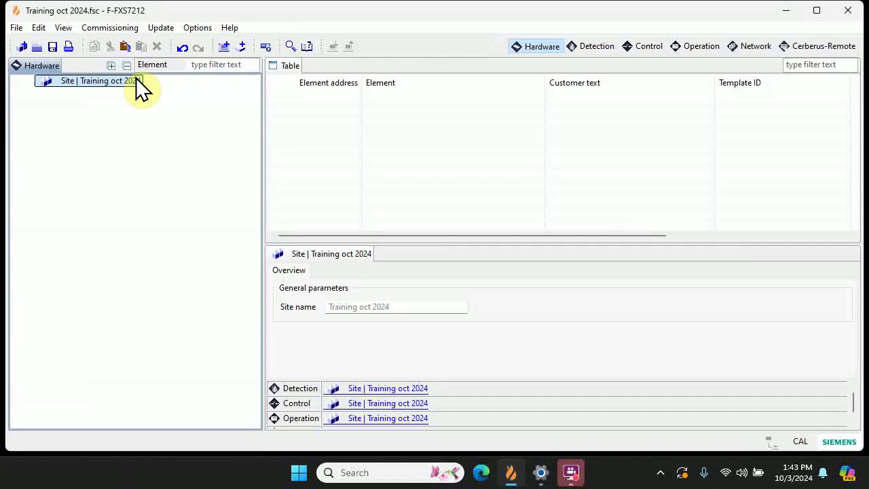
Add one FC922 panel with the Alarming pre-configured template to the Training oct 2024 site and expand it in the hardware tree.
{"action": "left_click", "coordinate": [103, 81]}
{"action": "right_click", "coordinate": [104, 82]}
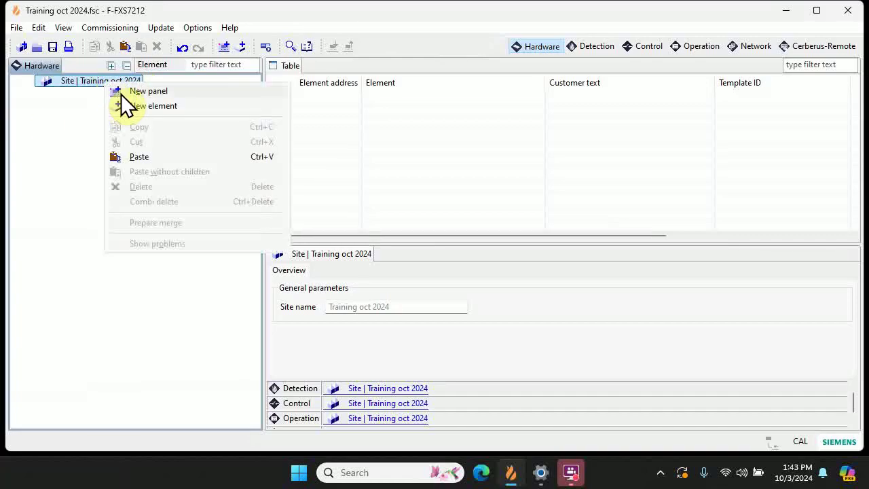
{"action": "left_click", "coordinate": [121, 93]}
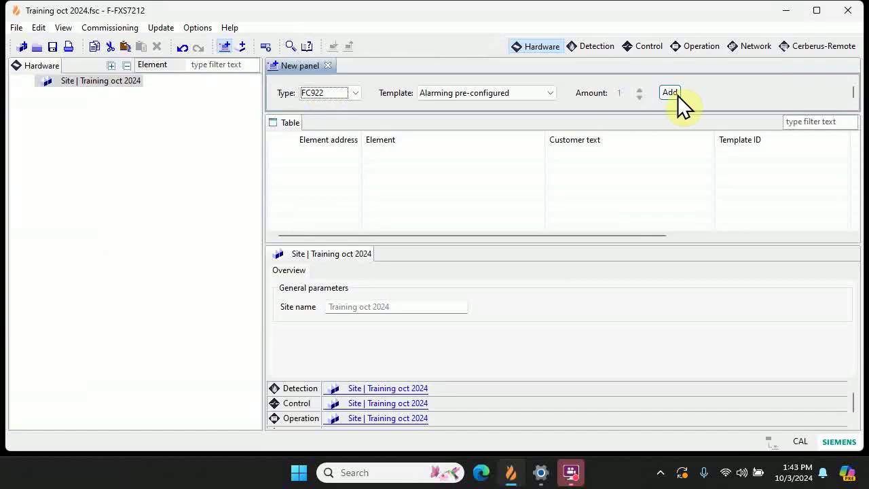
{"action": "left_click", "coordinate": [677, 95]}
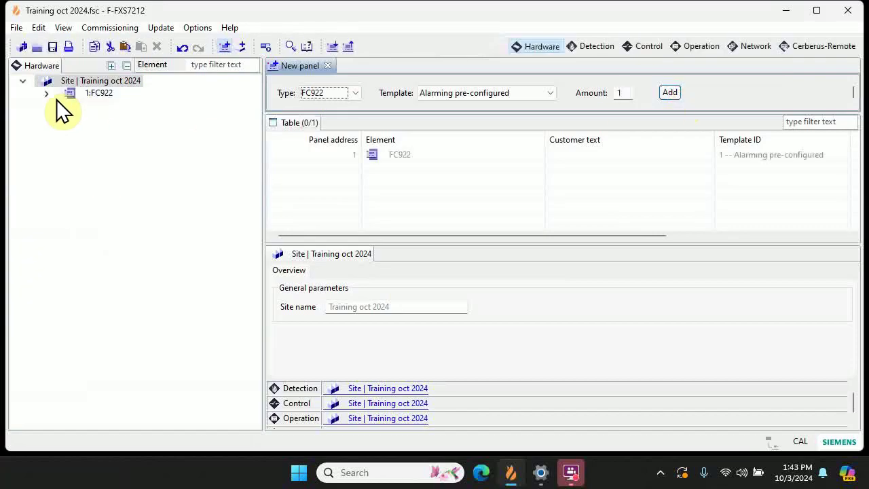
{"action": "left_click", "coordinate": [44, 94]}
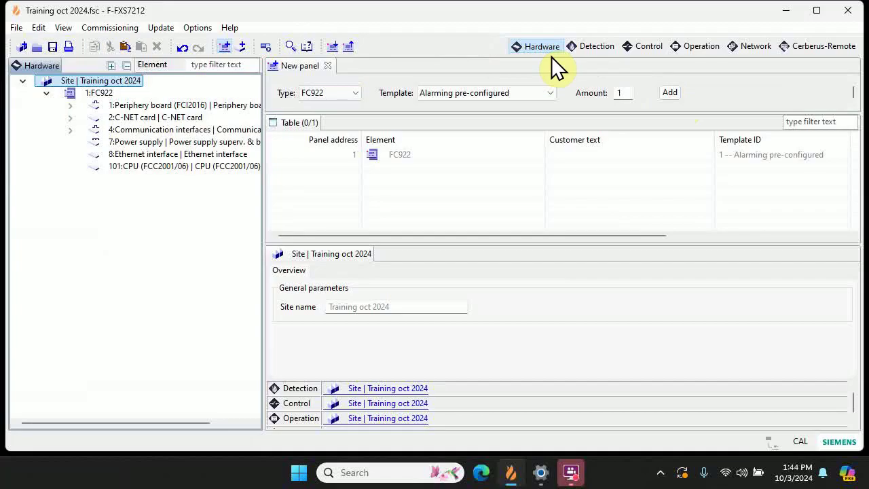
Create a manual alarm zone in Section 1 of the FC922's Building detection area.
{"action": "left_click", "coordinate": [591, 47]}
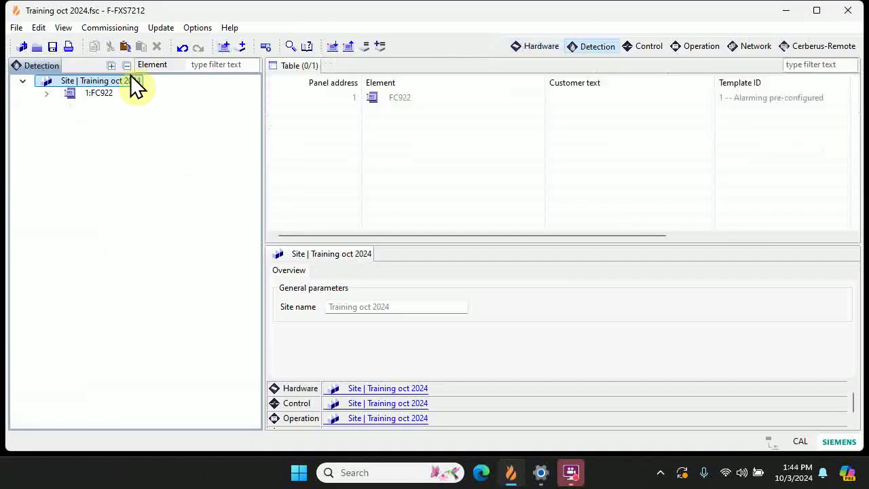
{"action": "left_click", "coordinate": [45, 94]}
{"action": "left_click", "coordinate": [70, 105]}
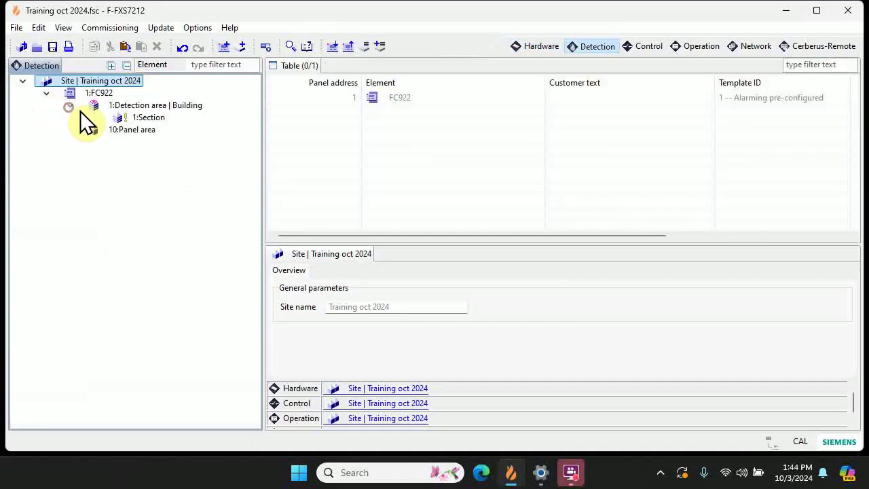
{"action": "left_click", "coordinate": [141, 118]}
{"action": "right_click", "coordinate": [140, 117]}
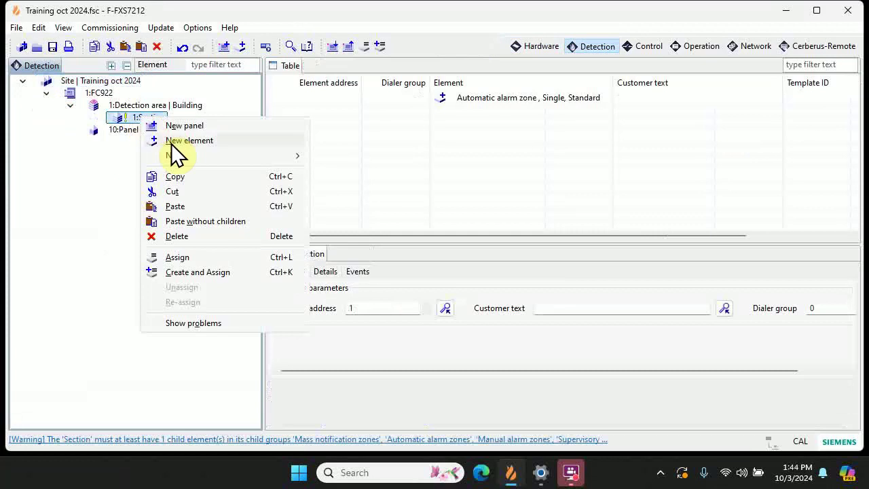
{"action": "mouse_move", "coordinate": [185, 157]}
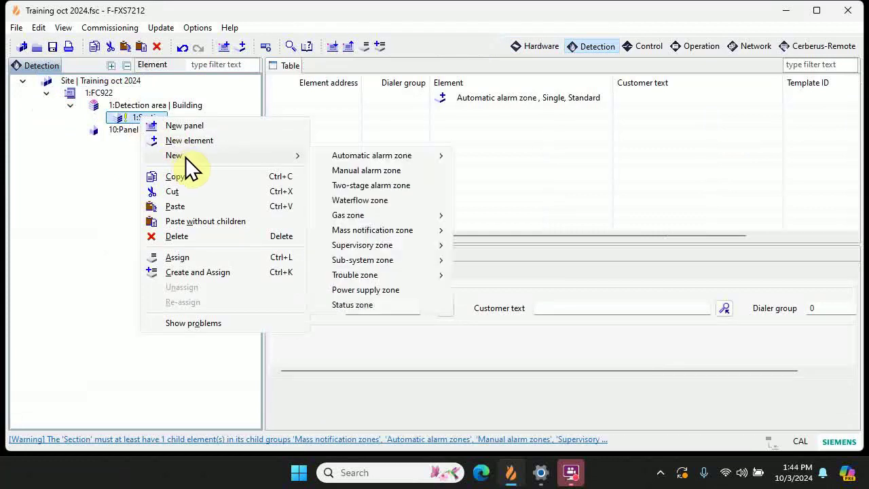
{"action": "left_click", "coordinate": [362, 173]}
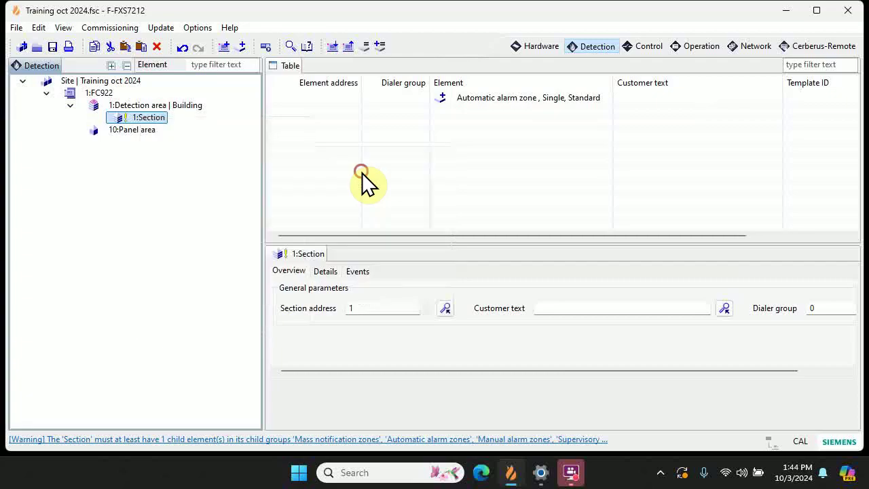
Set the manual alarm zone's customer text to "Fire Drill, Run AWAY".
{"action": "left_click", "coordinate": [188, 130]}
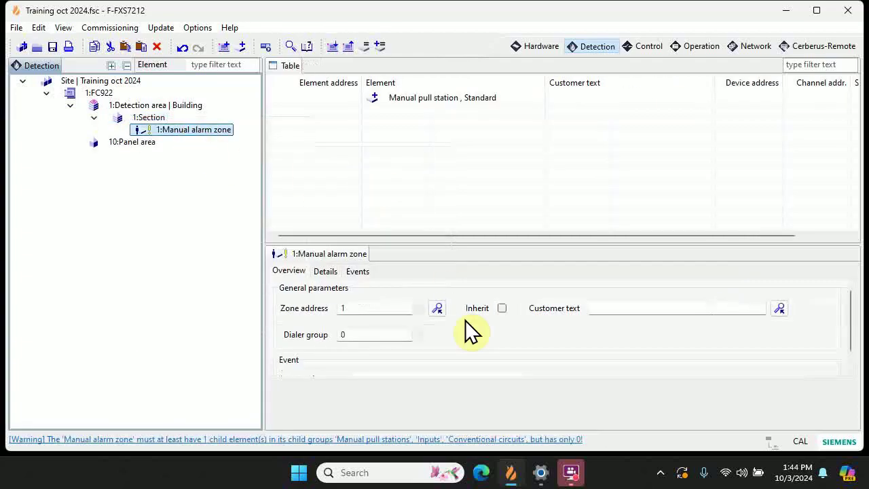
{"action": "left_click", "coordinate": [625, 308]}
{"action": "type", "text": "Fire"}
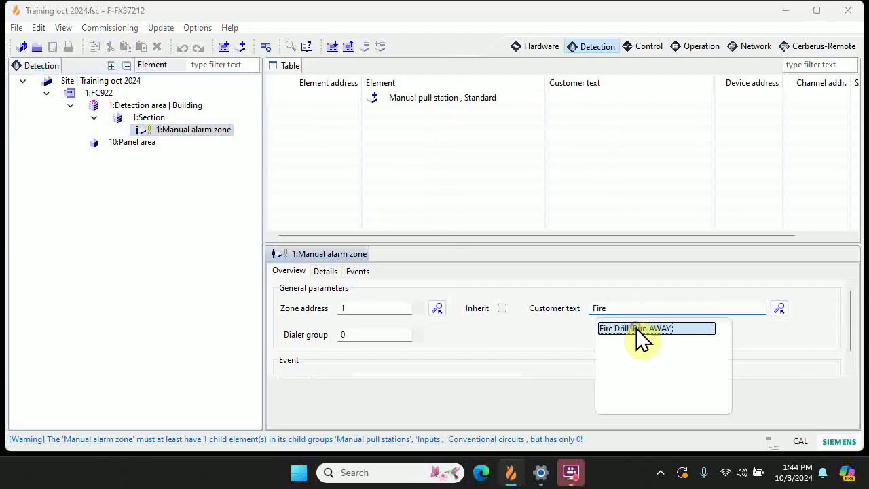
{"action": "left_click", "coordinate": [637, 328]}
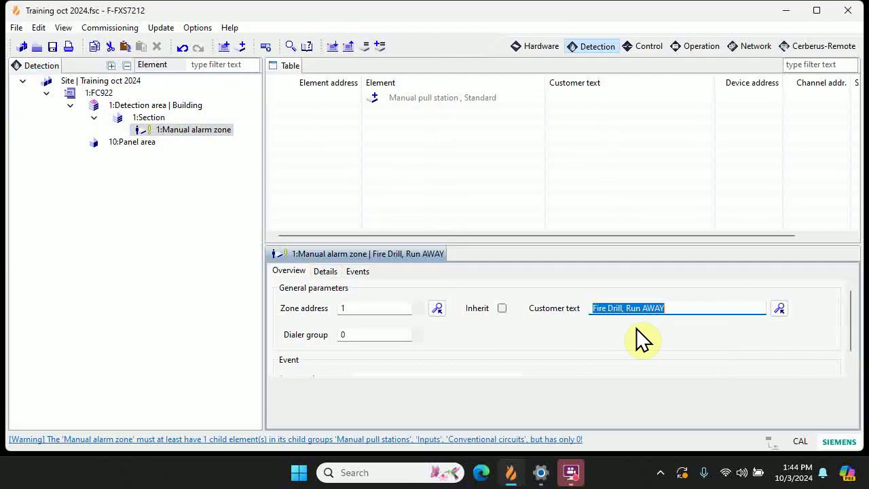
{"action": "left_click", "coordinate": [182, 133]}
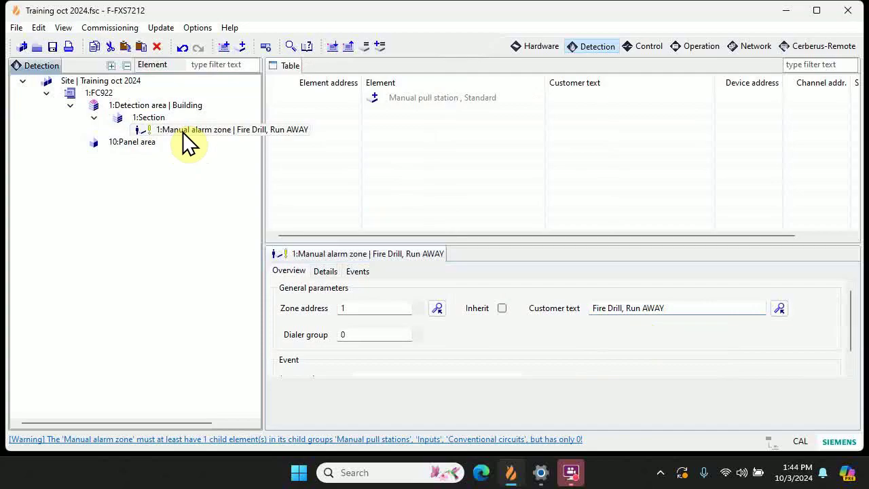
Remove the existing LED assignment from standard key 11 (User 7) of the FC922's Person Machine Interface in the operation configuration.
{"action": "left_click", "coordinate": [699, 46]}
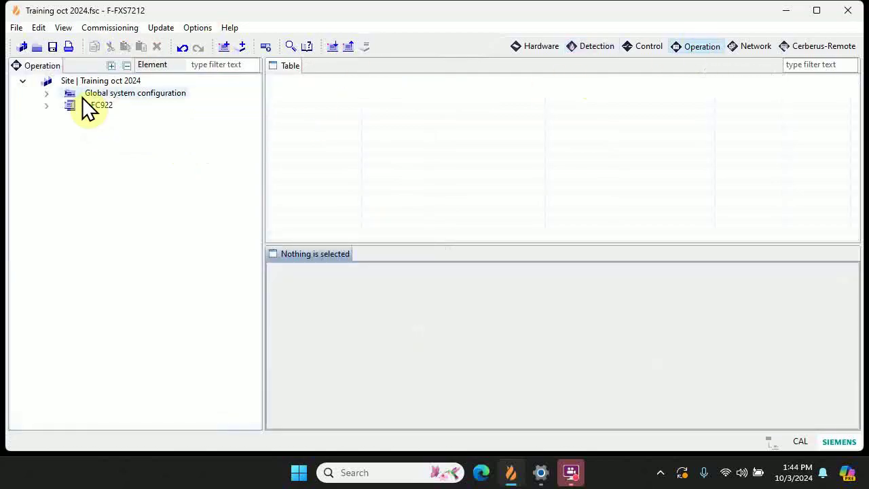
{"action": "left_click", "coordinate": [46, 106]}
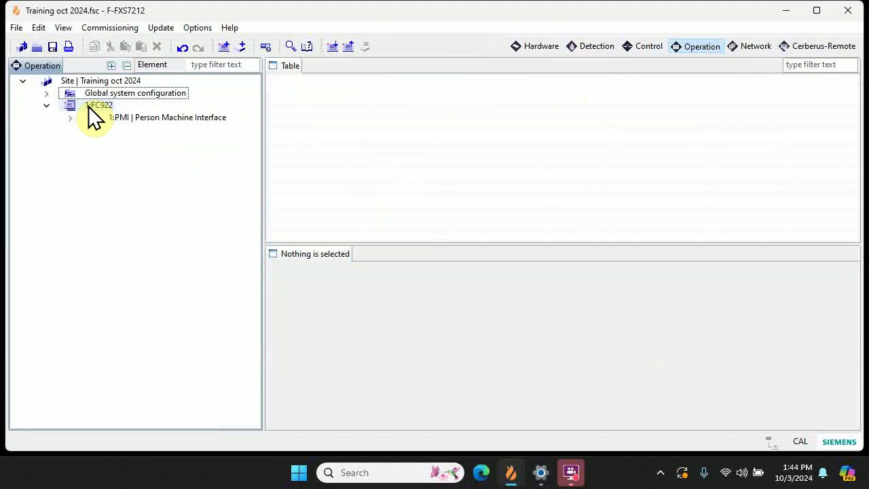
{"action": "left_click", "coordinate": [71, 119]}
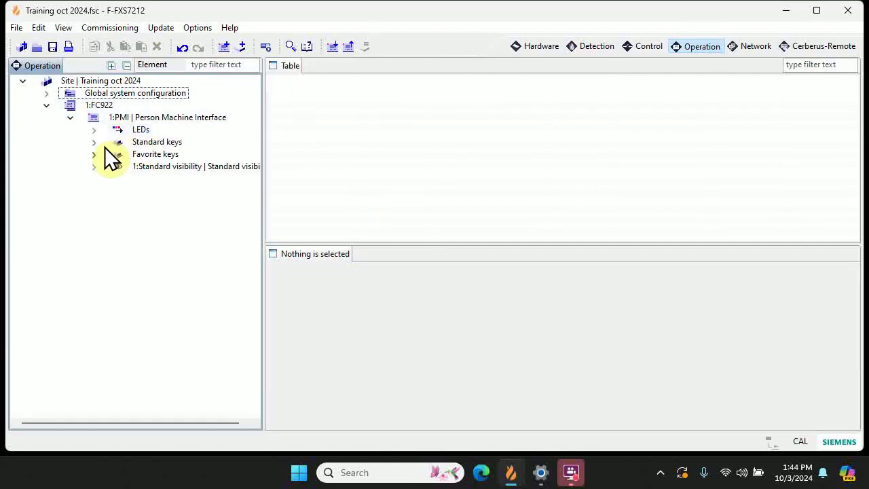
{"action": "left_click", "coordinate": [95, 143]}
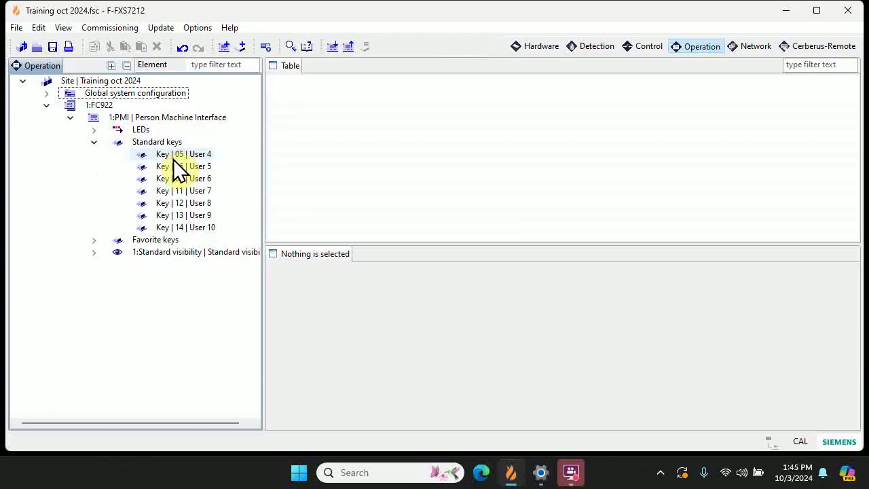
{"action": "left_click", "coordinate": [183, 191]}
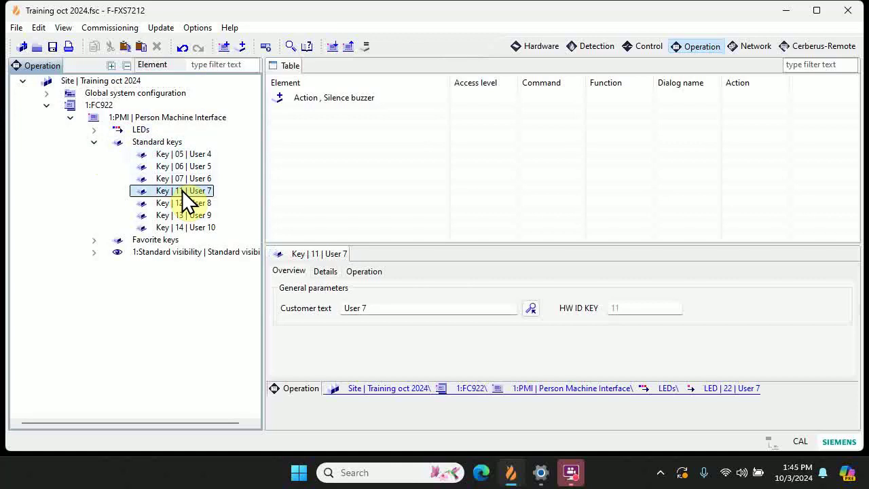
{"action": "right_click", "coordinate": [180, 192]}
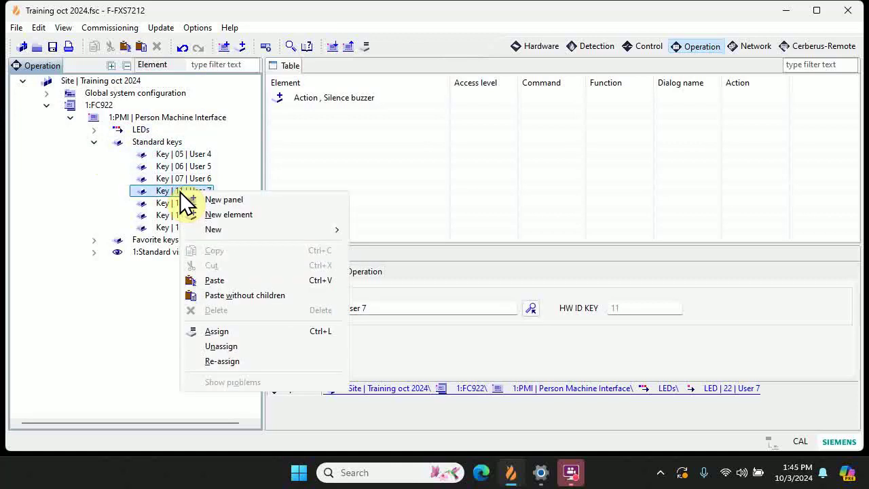
{"action": "left_click", "coordinate": [221, 362]}
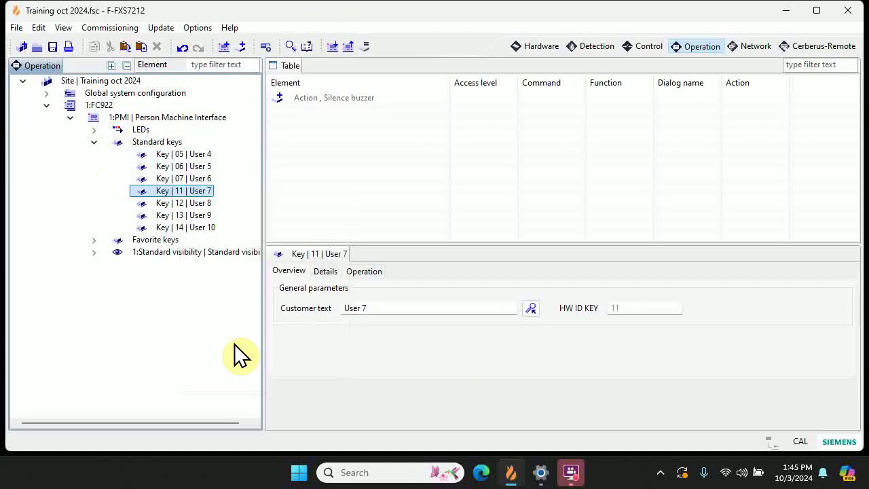
Assign the Activate command for the "Fire Drill, Run AWAY" manual alarm zone in the detection tree to key 11 (User 7).
{"action": "right_click", "coordinate": [194, 191]}
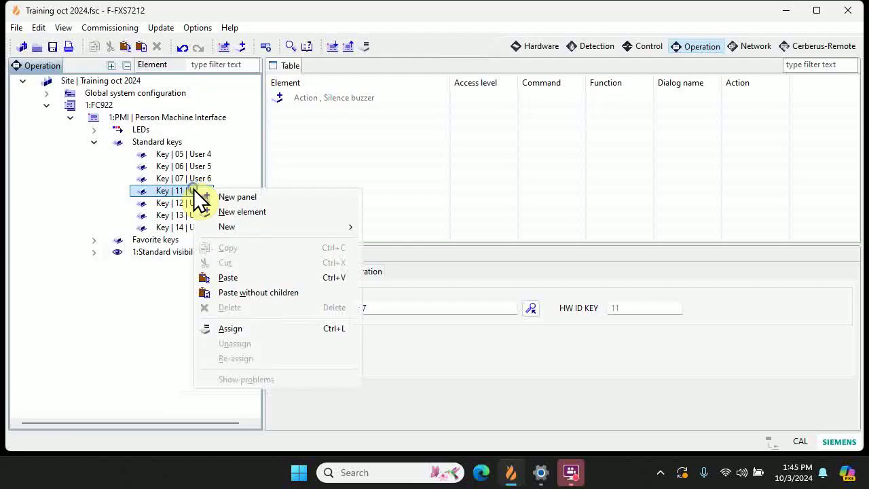
{"action": "left_click", "coordinate": [231, 328]}
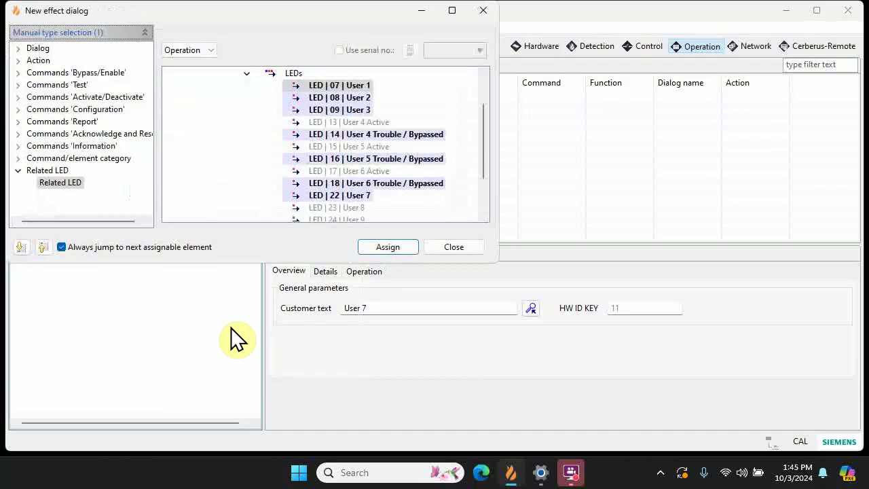
{"action": "left_click", "coordinate": [77, 97]}
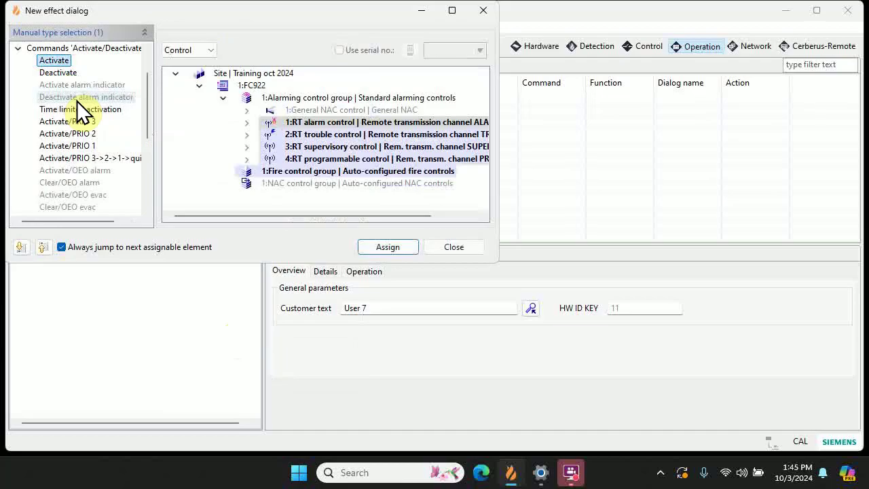
{"action": "left_click", "coordinate": [204, 53]}
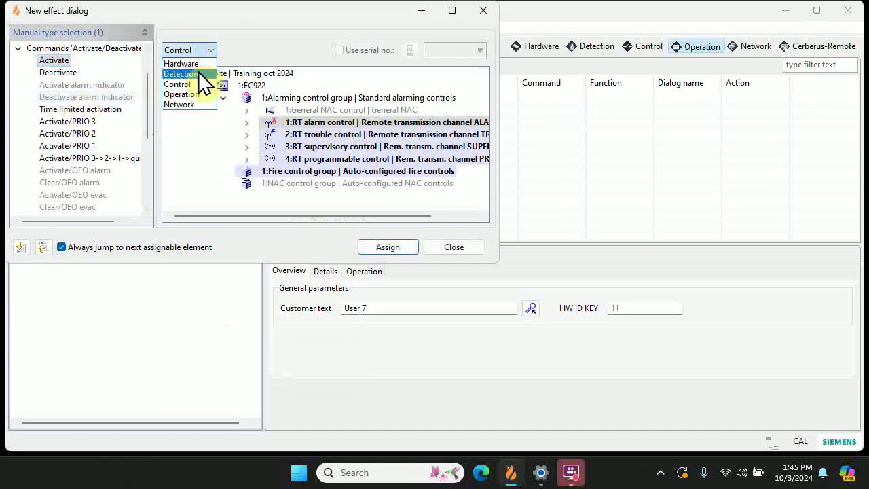
{"action": "left_click", "coordinate": [199, 71]}
{"action": "left_click", "coordinate": [201, 74]}
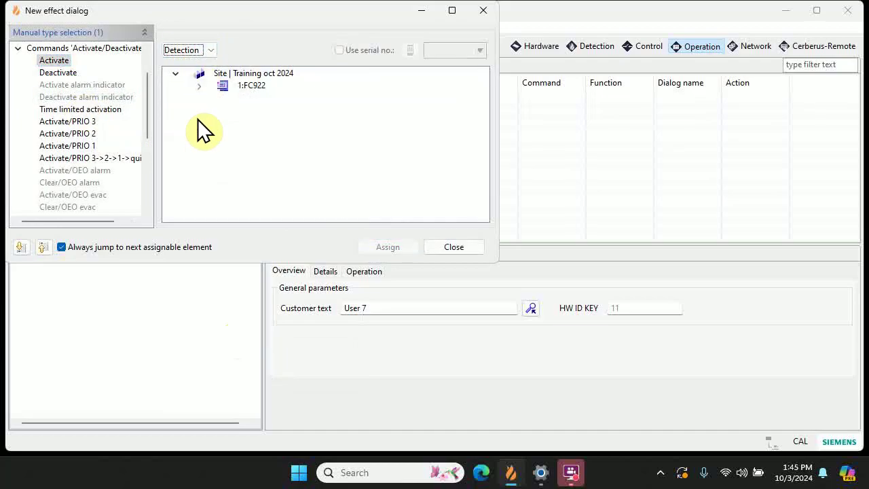
{"action": "left_click", "coordinate": [199, 86]}
{"action": "left_click", "coordinate": [223, 98]}
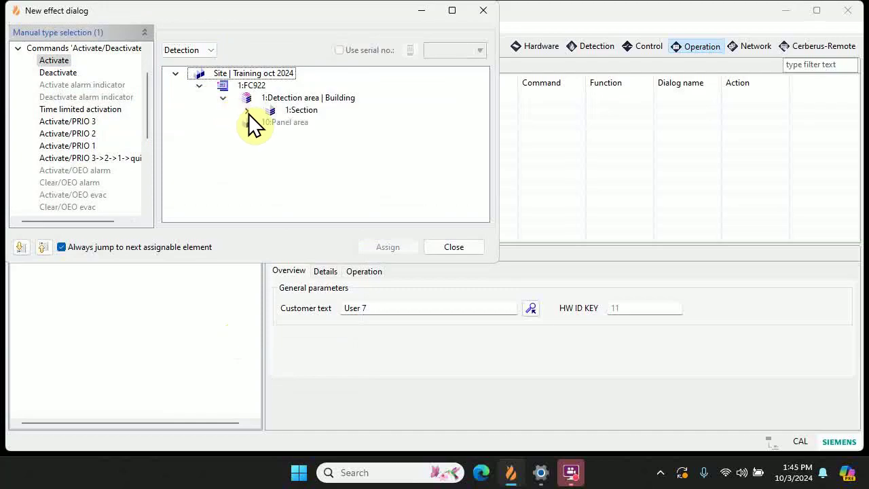
{"action": "left_click", "coordinate": [247, 110]}
{"action": "left_click", "coordinate": [378, 121]}
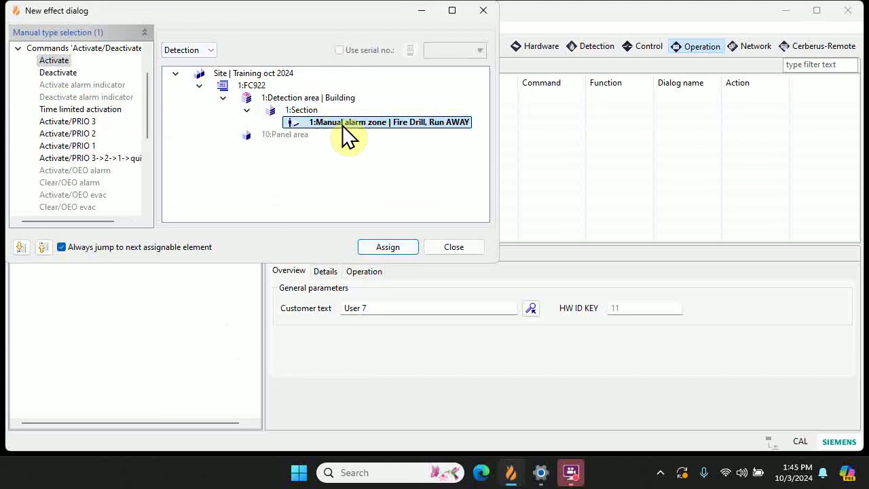
{"action": "left_click", "coordinate": [384, 245]}
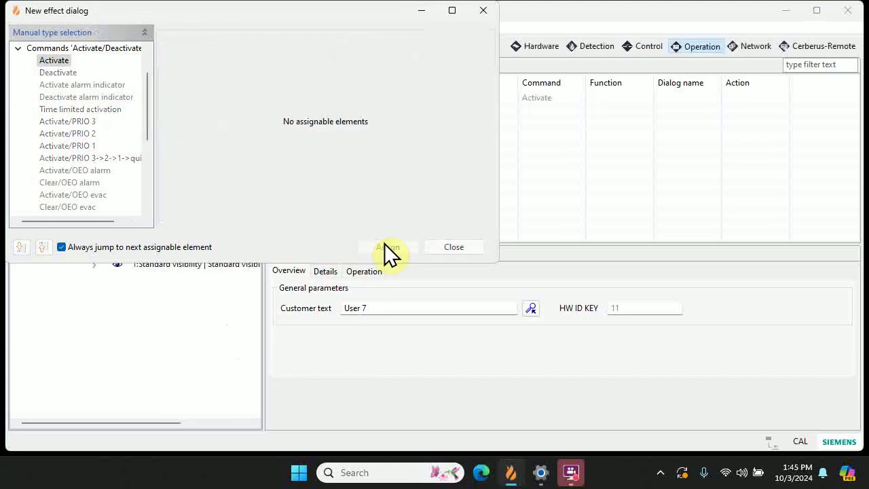
{"action": "left_click", "coordinate": [445, 249]}
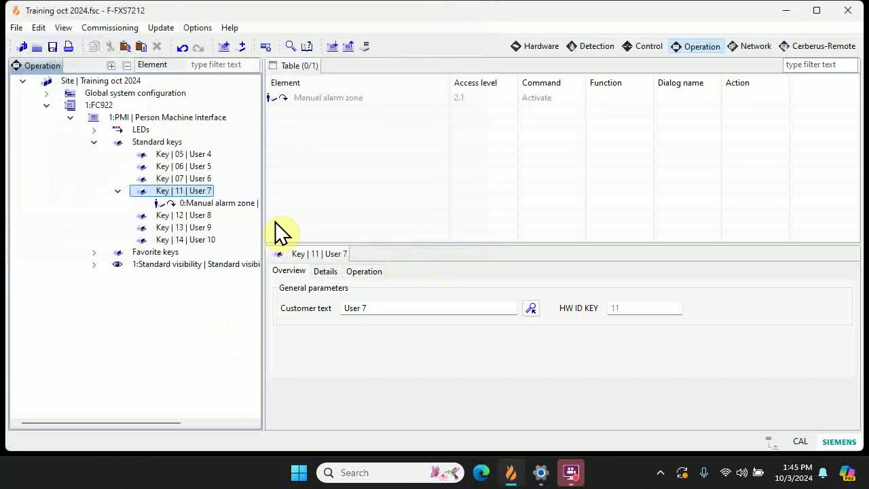
Assign LED 22 (User 7) to standard key 11 (User 7) as its Related LED.
{"action": "right_click", "coordinate": [184, 191]}
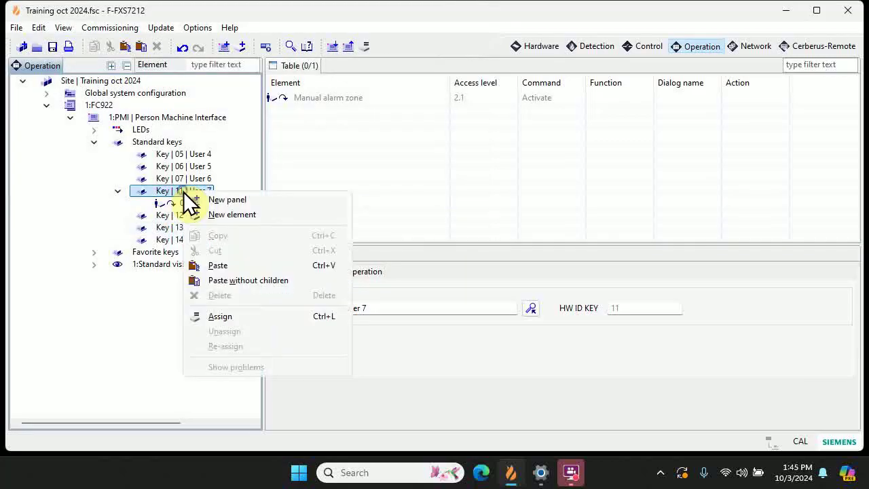
{"action": "left_click", "coordinate": [221, 315]}
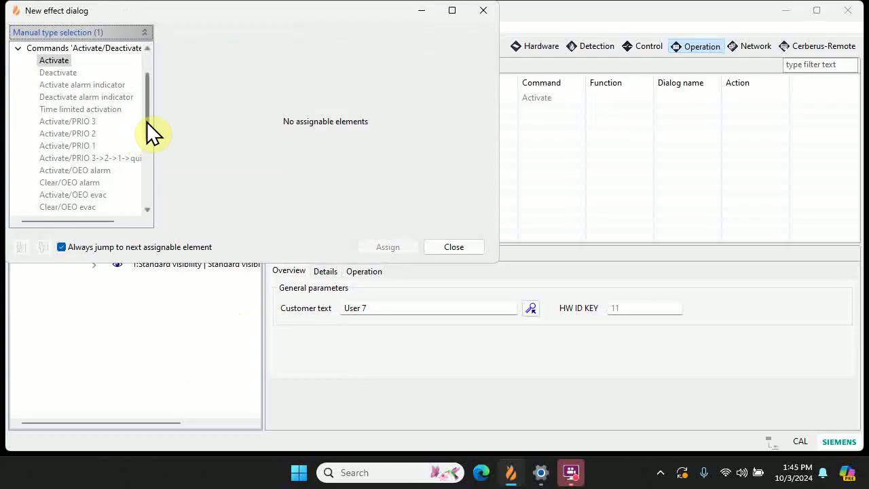
{"action": "left_click_drag", "start_coordinate": [147, 121], "coordinate": [153, 206]}
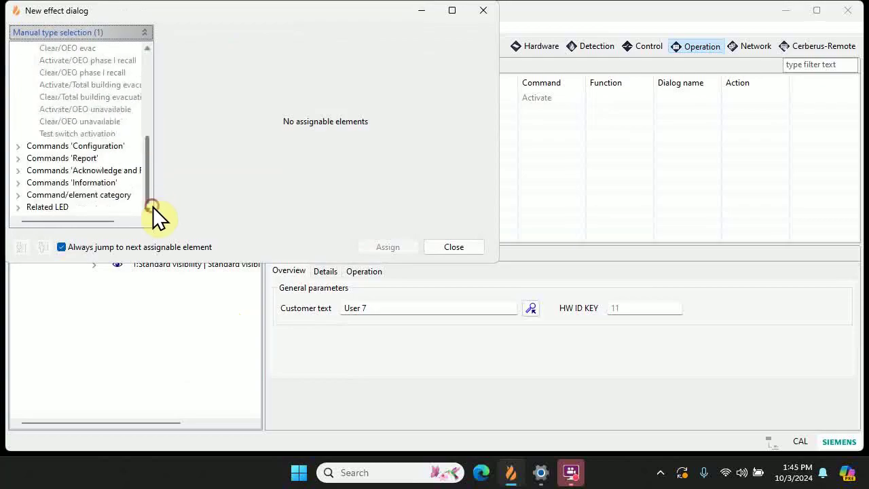
{"action": "left_click", "coordinate": [20, 208]}
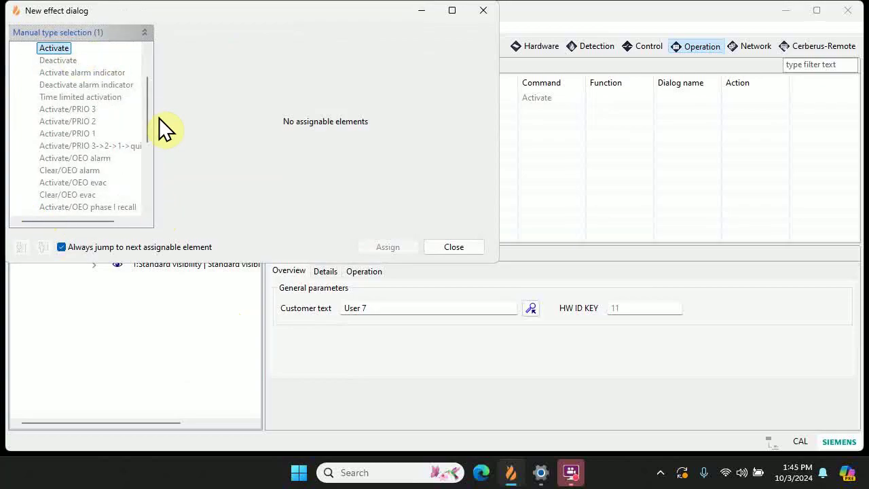
{"action": "scroll", "coordinate": [145, 113], "scroll_direction": "down", "scroll_amount": 4}
{"action": "left_click_drag", "start_coordinate": [146, 117], "coordinate": [152, 204]}
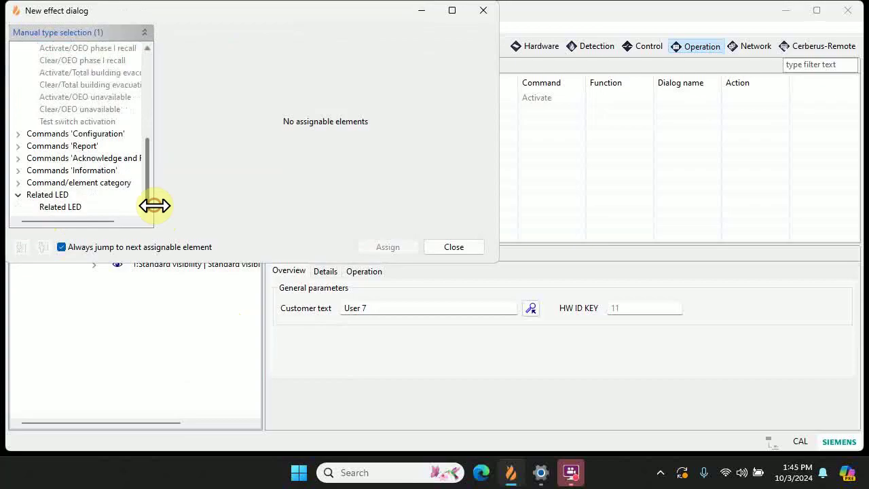
{"action": "left_click", "coordinate": [68, 207]}
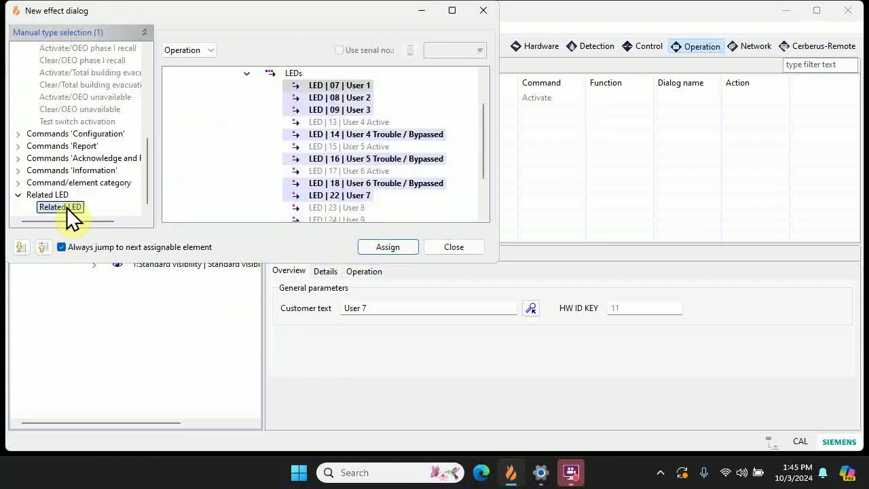
{"action": "left_click", "coordinate": [340, 195]}
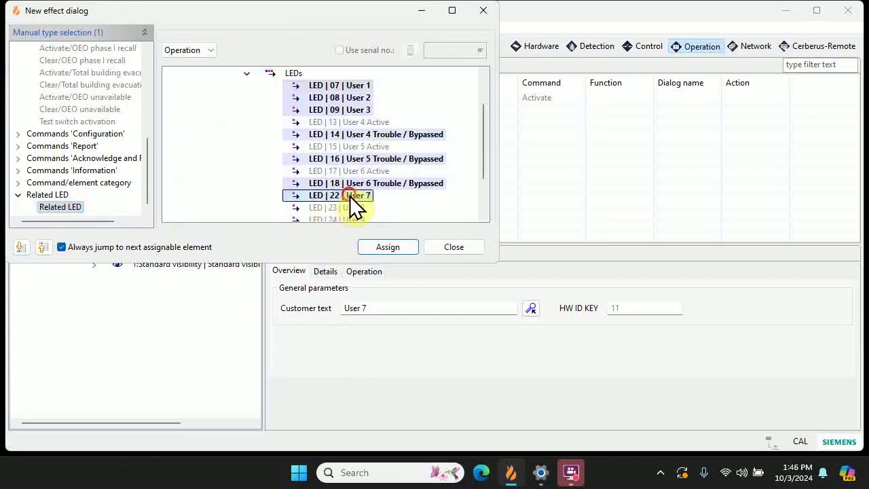
{"action": "left_click", "coordinate": [381, 247]}
{"action": "left_click", "coordinate": [438, 249]}
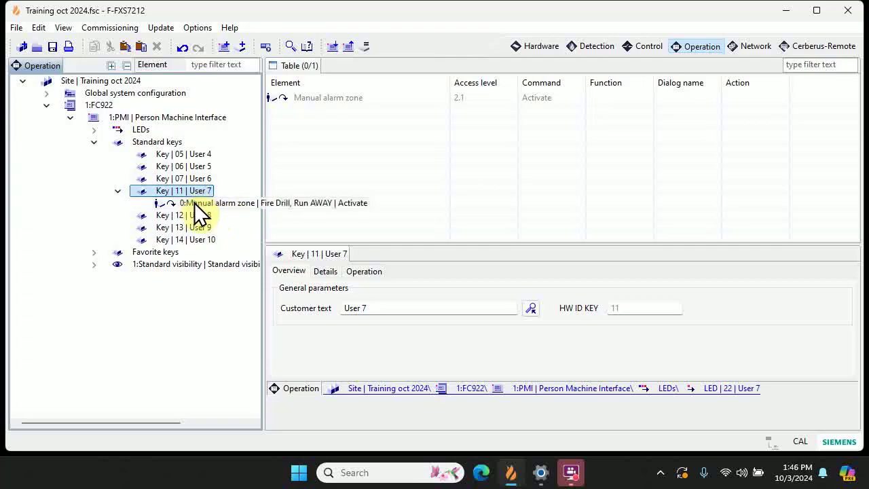
Create a standard fire control in the FC922's "Auto-configured fire controls" group of the control configuration.
{"action": "left_click", "coordinate": [647, 48]}
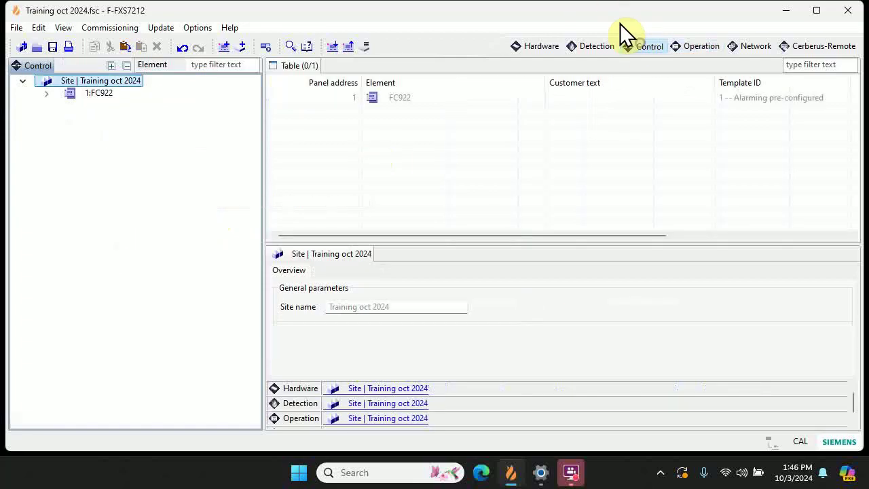
{"action": "left_click", "coordinate": [46, 93]}
{"action": "left_click", "coordinate": [110, 118]}
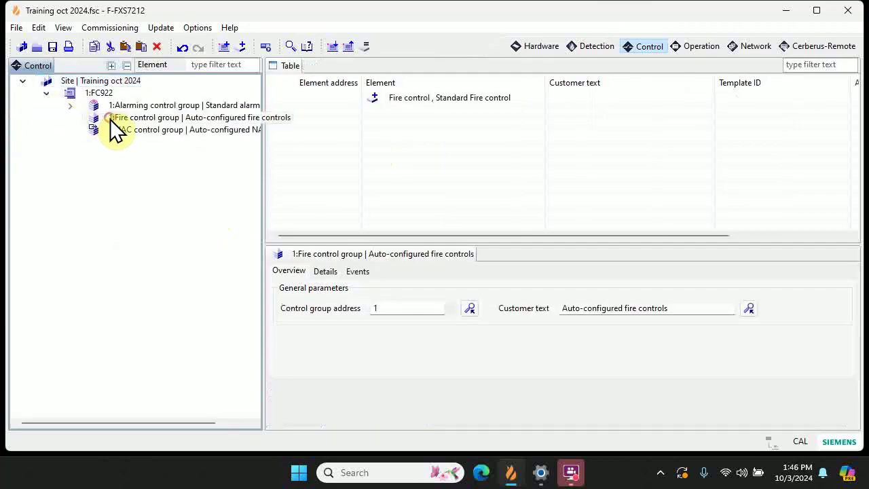
{"action": "right_click", "coordinate": [125, 119]}
{"action": "mouse_move", "coordinate": [163, 157]}
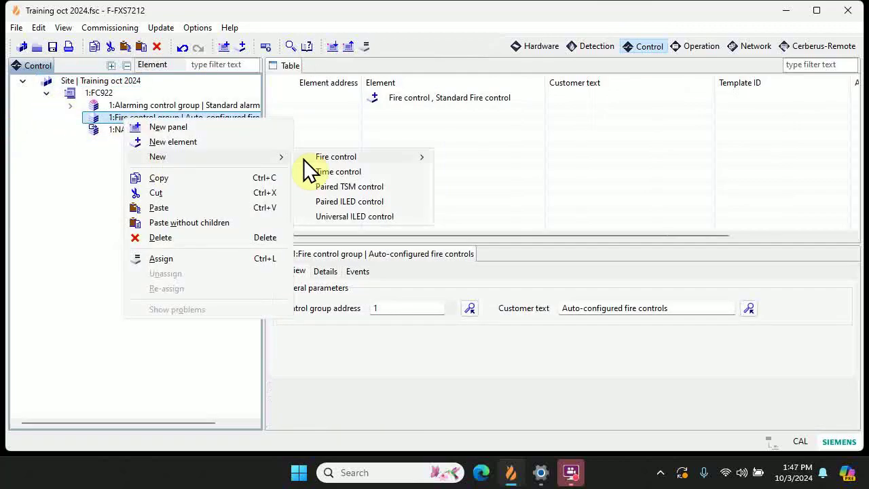
{"action": "mouse_move", "coordinate": [321, 159]}
{"action": "left_click", "coordinate": [468, 157]}
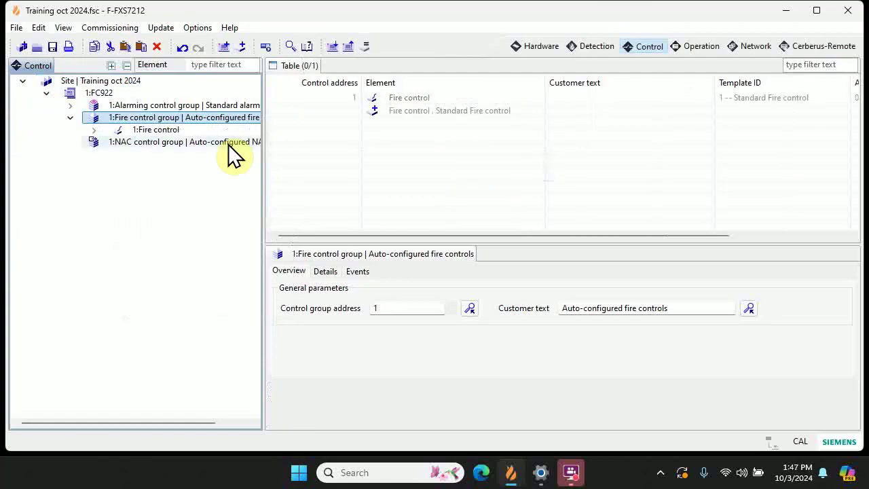
Set the new fire control's customer text to "Fire Drill Button".
{"action": "left_click", "coordinate": [165, 129]}
{"action": "left_click", "coordinate": [599, 309]}
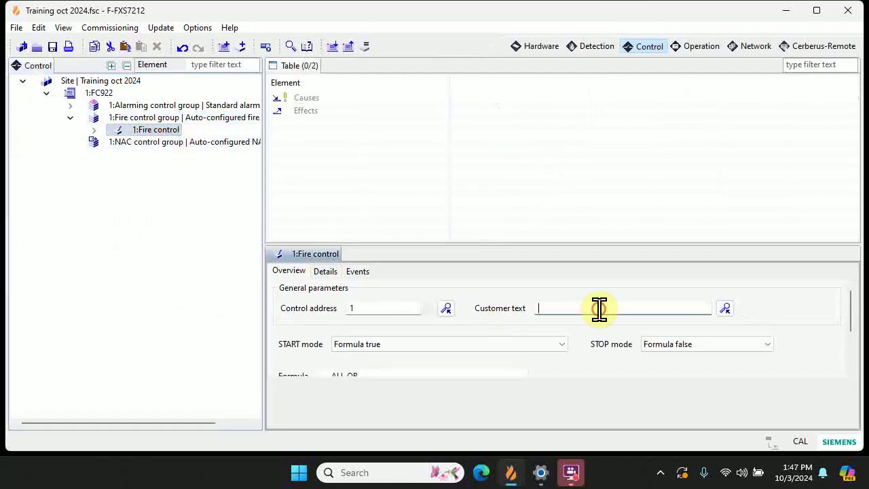
{"action": "type", "text": "Fire Drill Buttn"}
{"action": "key", "text": "Return"}
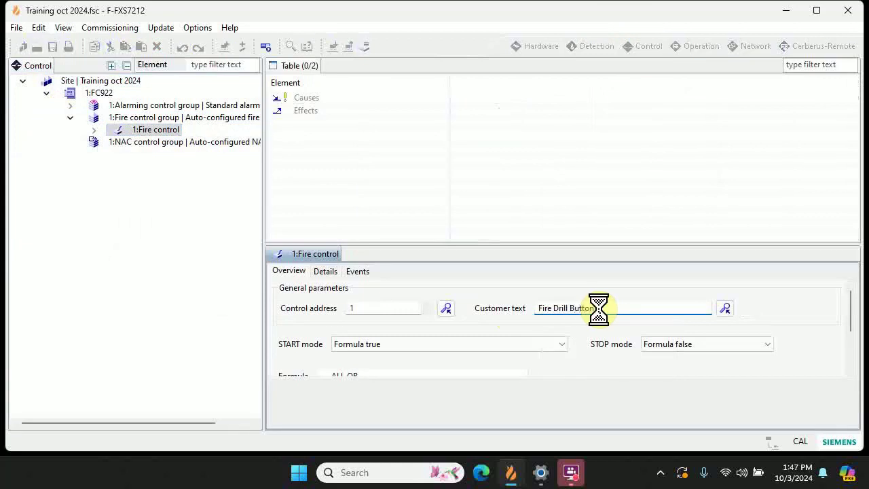
Assign the Activate command for the "Fire Drill, Run AWAY" manual alarm zone as an effect of the Fire Drill Button control.
{"action": "left_click", "coordinate": [93, 130]}
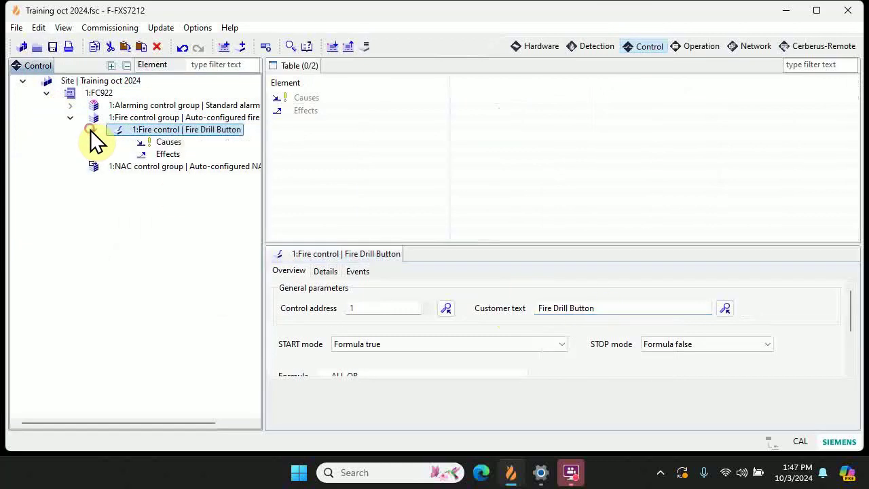
{"action": "left_click", "coordinate": [165, 142]}
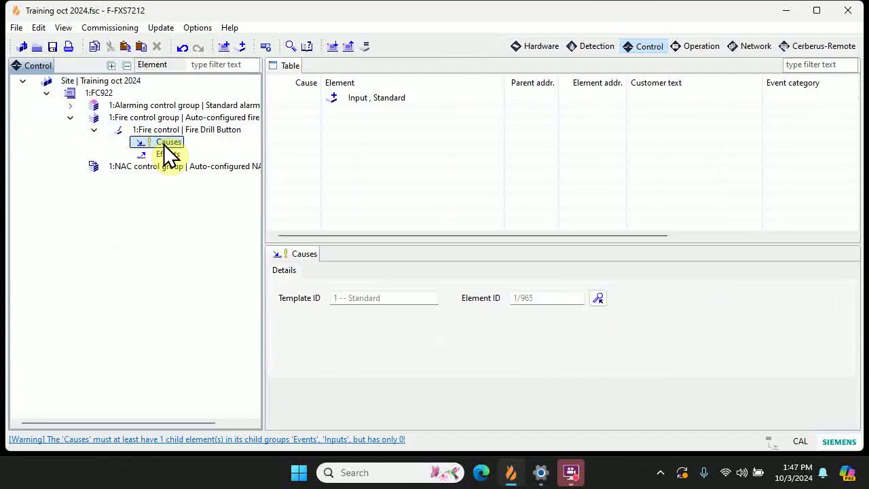
{"action": "left_click", "coordinate": [167, 158]}
{"action": "right_click", "coordinate": [168, 159]}
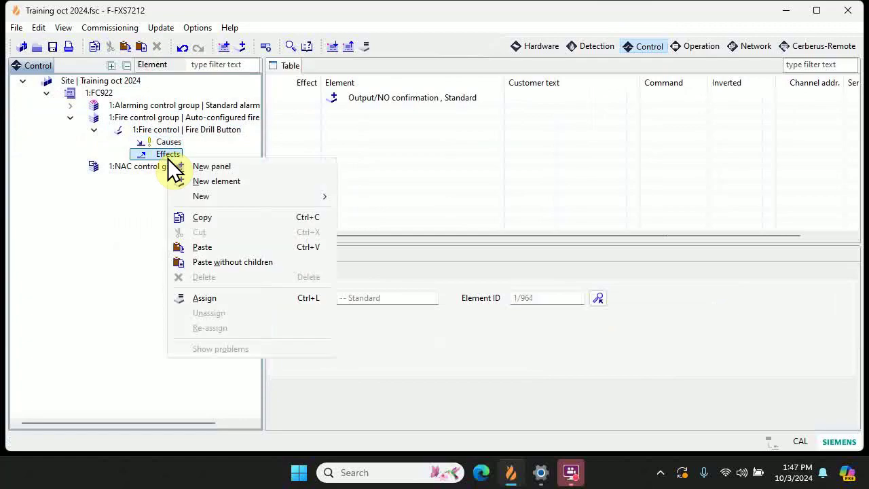
{"action": "left_click", "coordinate": [223, 299]}
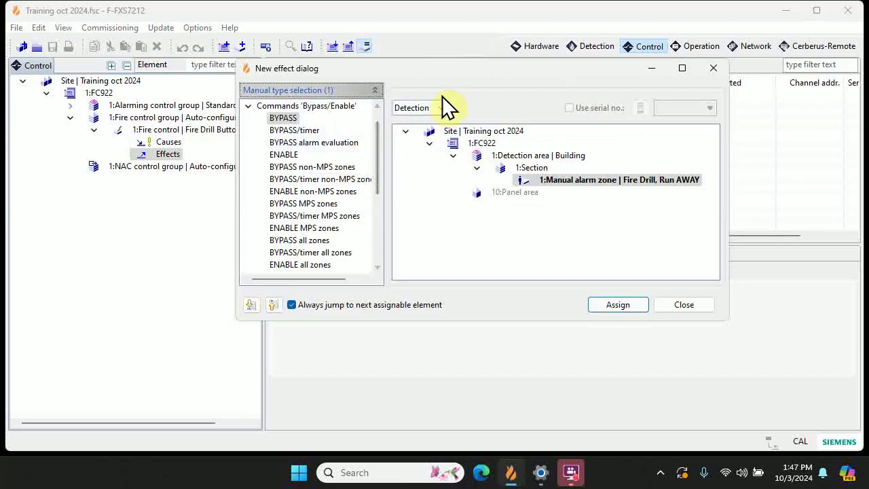
{"action": "scroll", "coordinate": [375, 143], "scroll_direction": "up", "scroll_amount": 1}
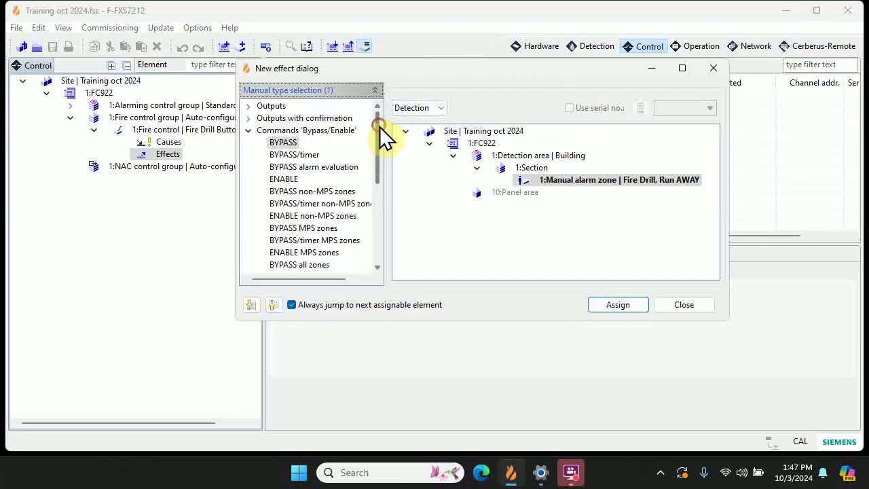
{"action": "left_click", "coordinate": [248, 131]}
{"action": "left_click", "coordinate": [248, 155]}
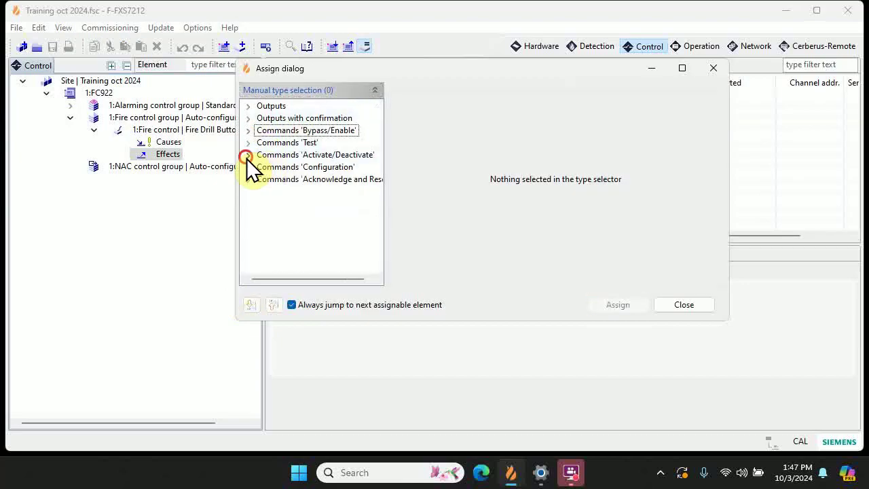
{"action": "left_click", "coordinate": [286, 118]}
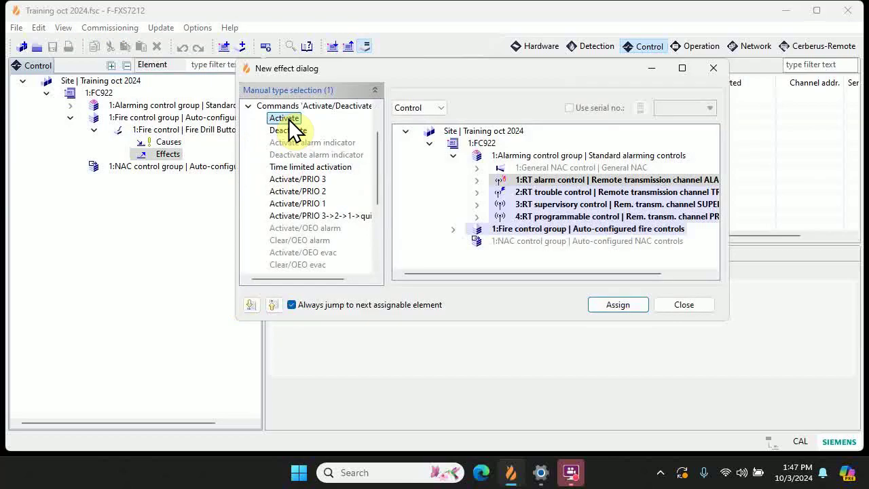
{"action": "left_click", "coordinate": [418, 108]}
{"action": "left_click", "coordinate": [418, 132]}
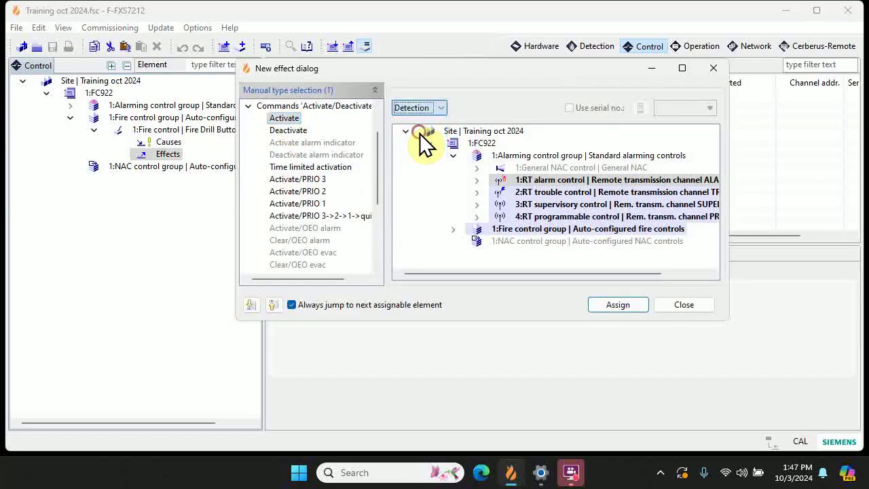
{"action": "left_click", "coordinate": [429, 144]}
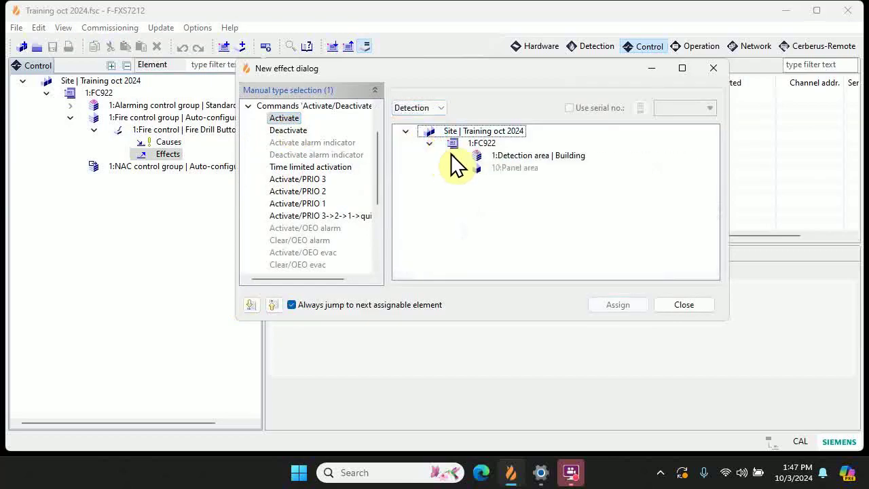
{"action": "left_click", "coordinate": [452, 156]}
{"action": "left_click", "coordinate": [477, 168]}
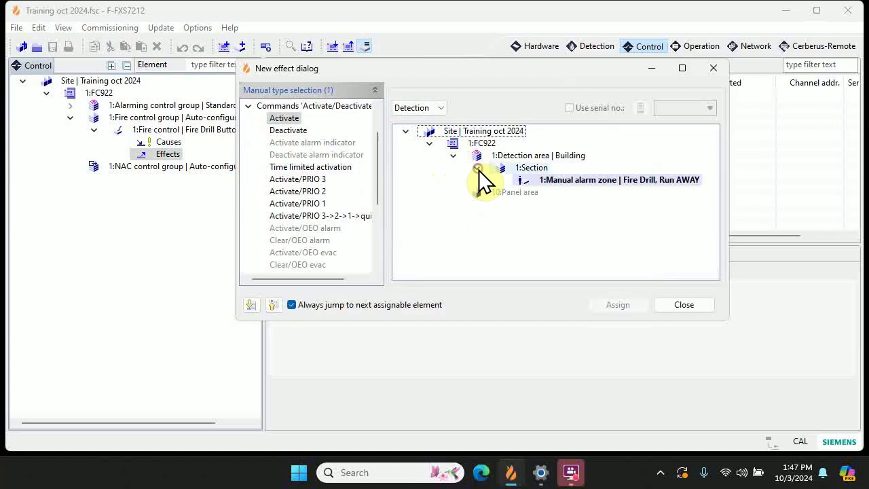
{"action": "left_click", "coordinate": [554, 180]}
{"action": "left_click", "coordinate": [616, 305]}
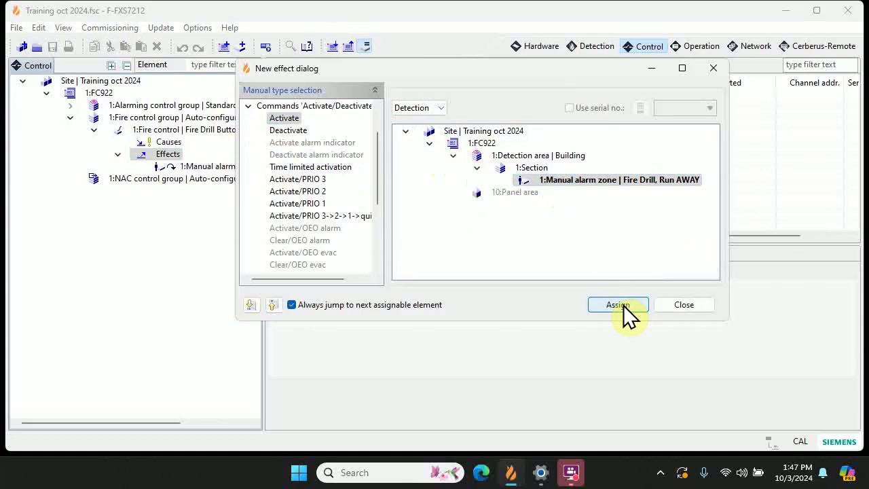
Add the Acknowledge Fire+MNS command on the FC922 panel as another effect of the Fire Drill Button control.
{"action": "left_click", "coordinate": [378, 225]}
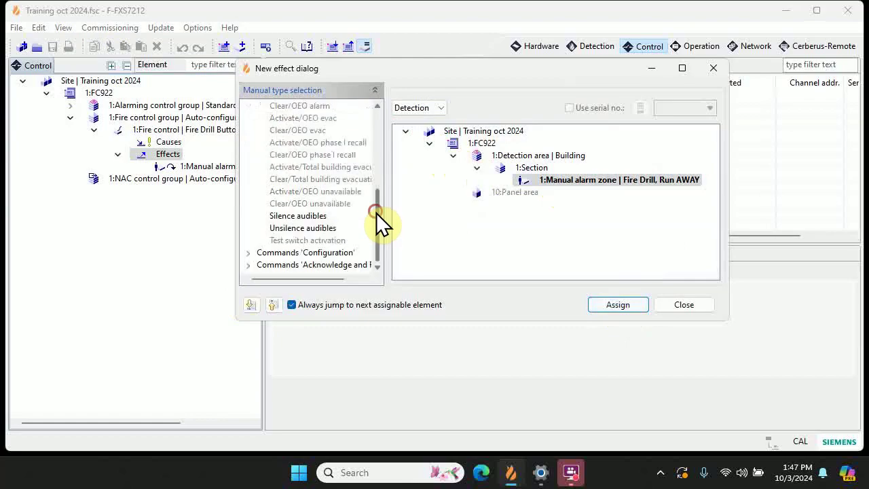
{"action": "left_click", "coordinate": [247, 265]}
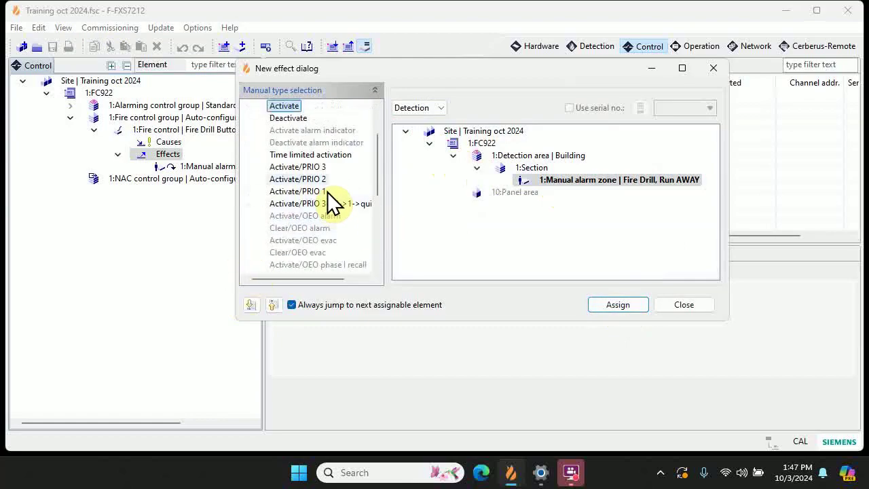
{"action": "left_click_drag", "start_coordinate": [380, 188], "coordinate": [380, 171]}
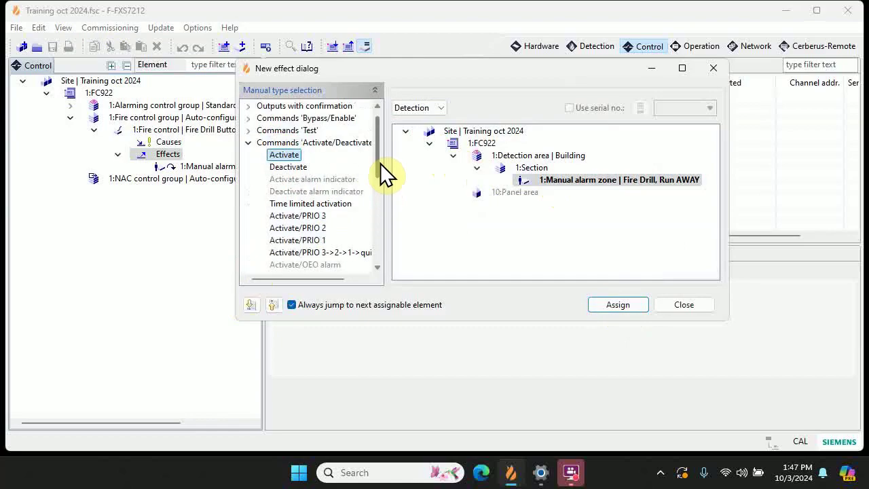
{"action": "left_click", "coordinate": [255, 143]}
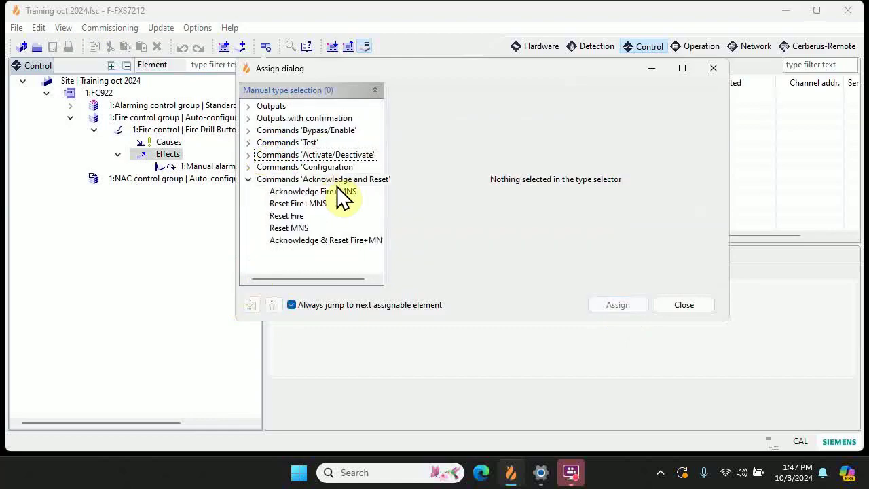
{"action": "left_click", "coordinate": [310, 193]}
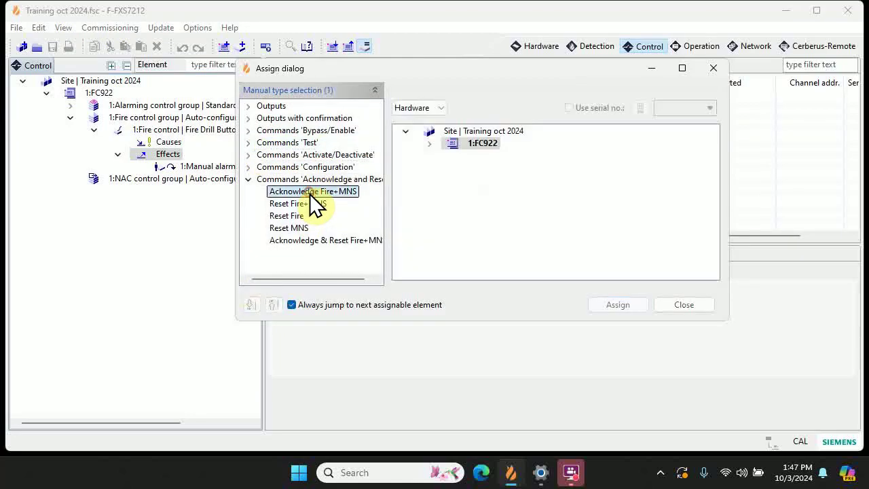
{"action": "left_click", "coordinate": [453, 144]}
{"action": "left_click", "coordinate": [615, 305]}
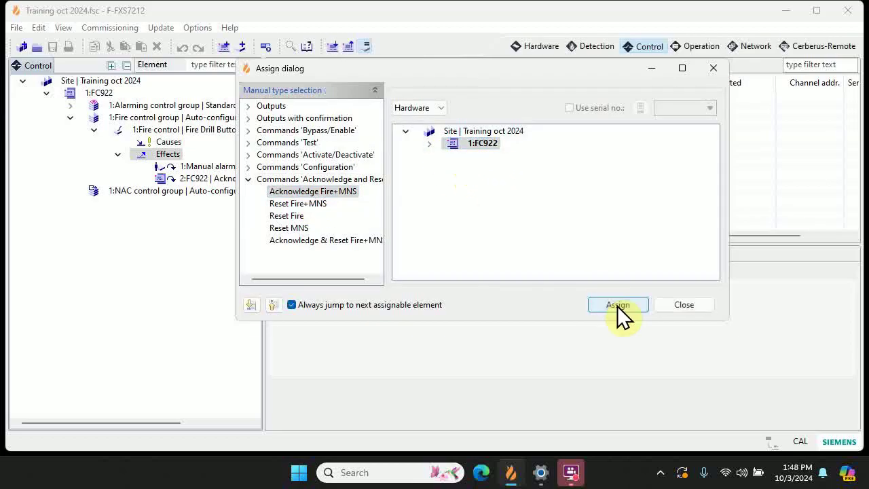
{"action": "left_click", "coordinate": [662, 309]}
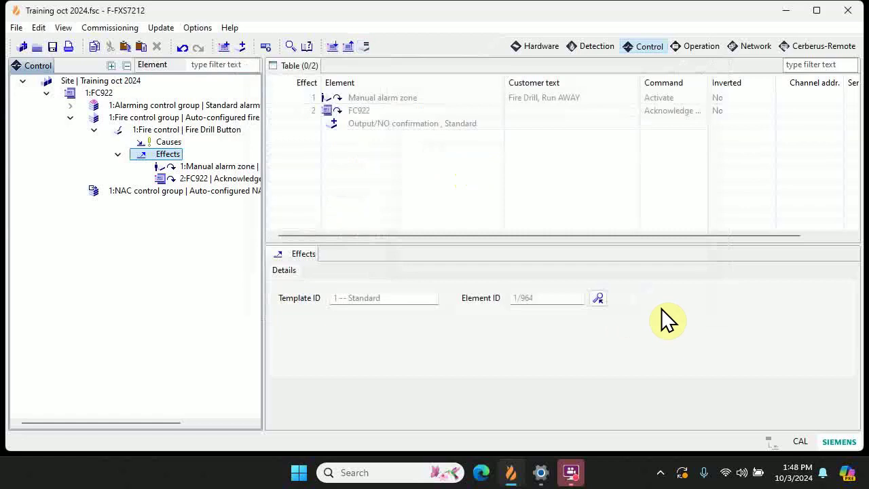
Unassign the existing LED link from Key 12 (User 8) among the FC922's standard keys in the operation configuration.
{"action": "left_click", "coordinate": [699, 50]}
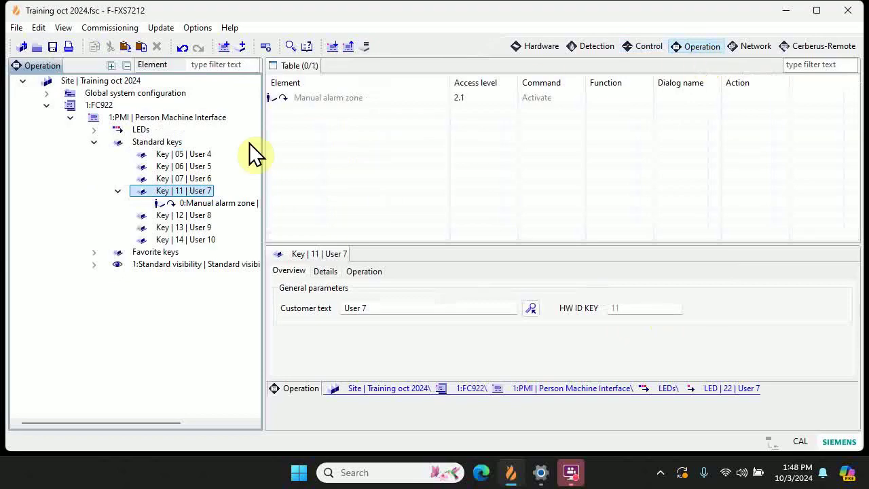
{"action": "left_click", "coordinate": [187, 216]}
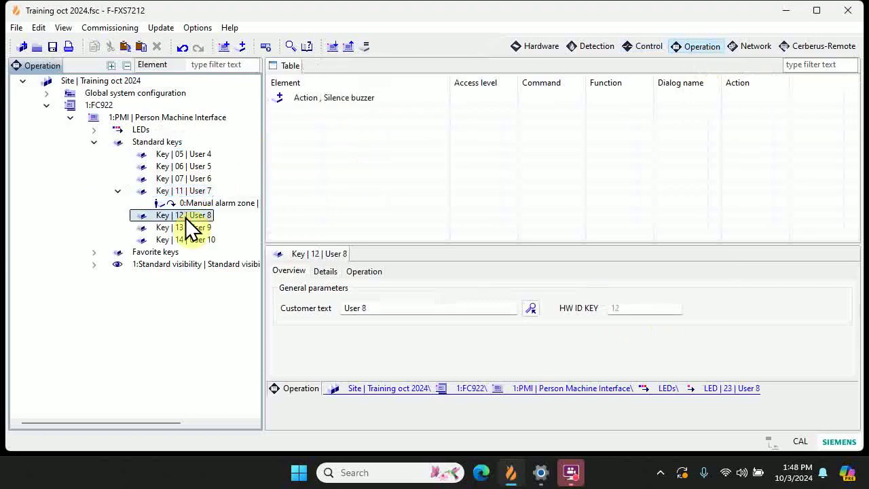
{"action": "right_click", "coordinate": [186, 218]}
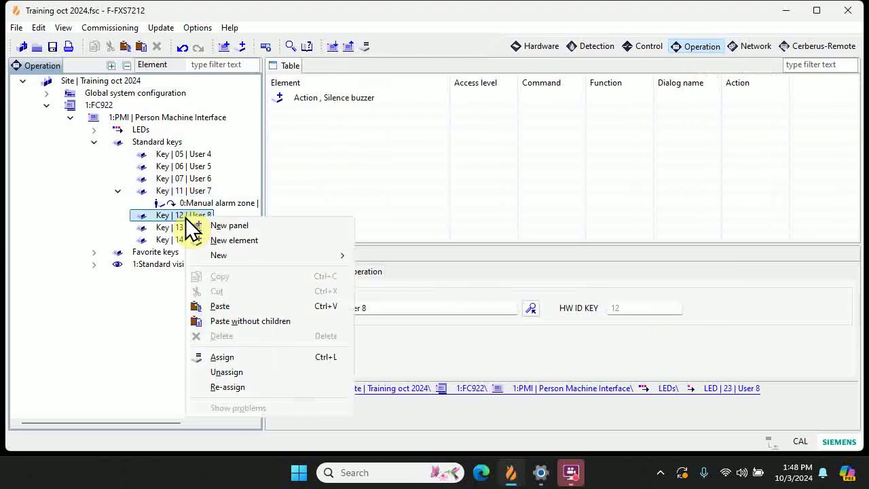
{"action": "mouse_move", "coordinate": [233, 259]}
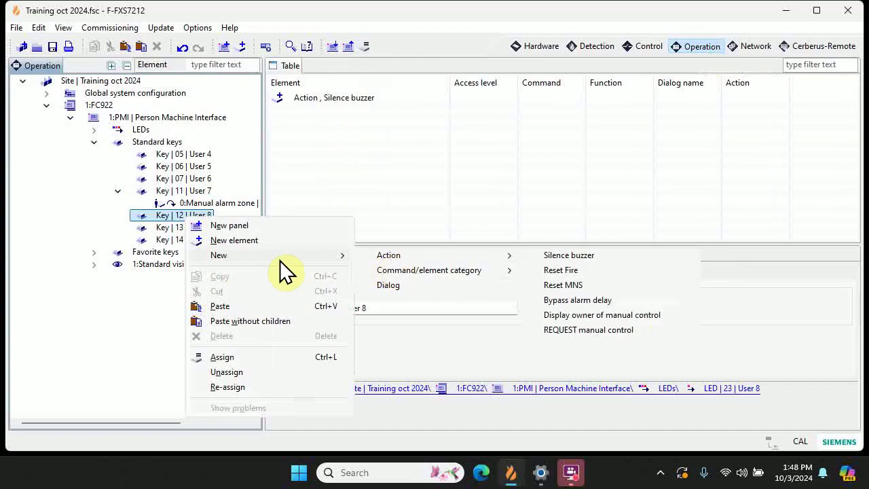
{"action": "left_click", "coordinate": [239, 373]}
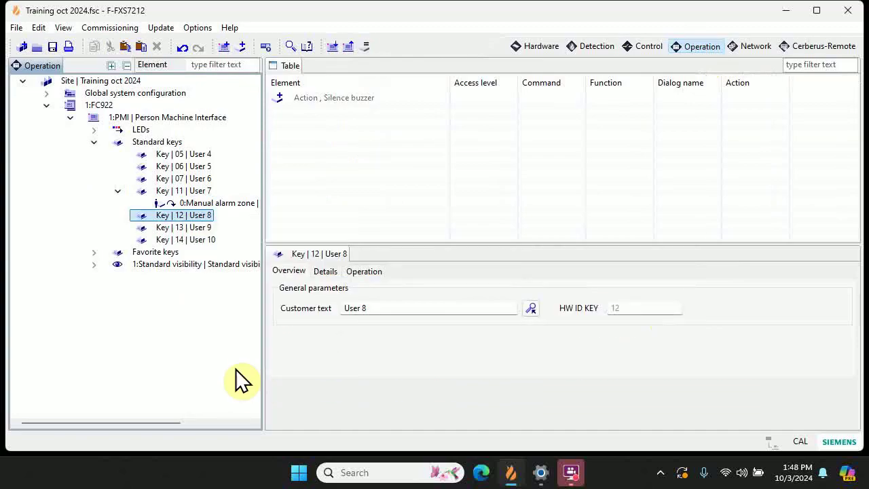
Assign LED 23 (User 8) as the related LED of Key 12.
{"action": "right_click", "coordinate": [184, 217]}
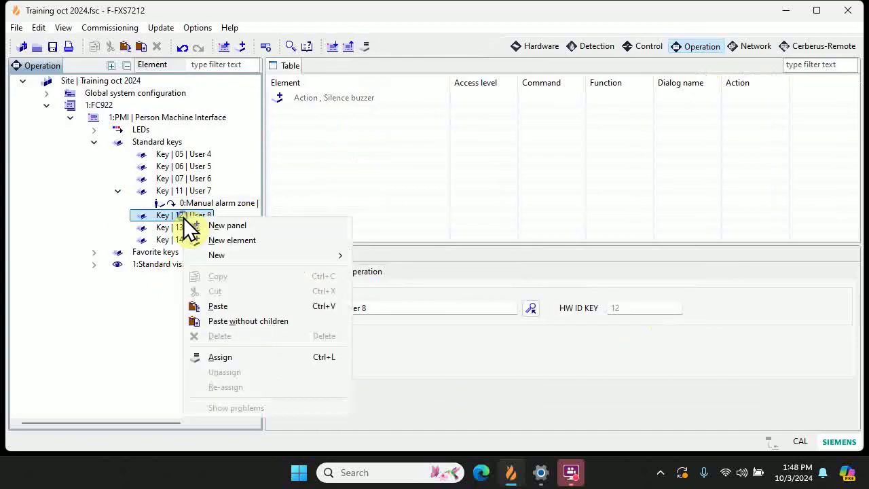
{"action": "left_click", "coordinate": [229, 358]}
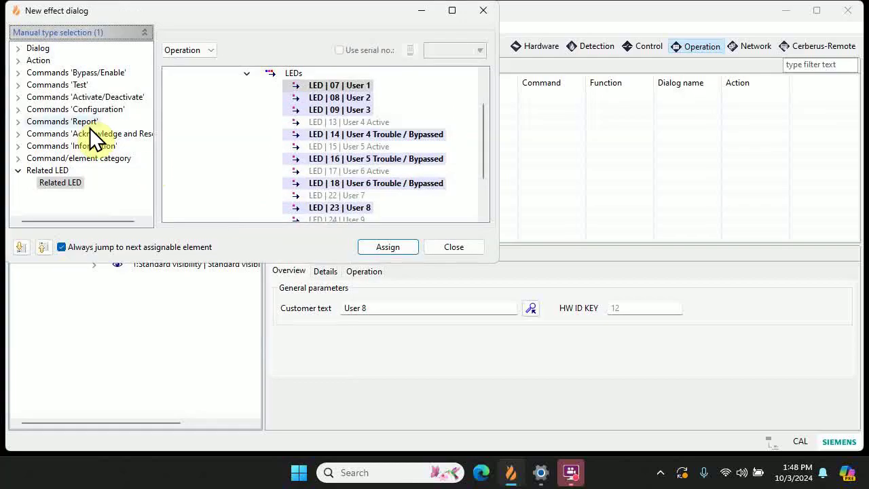
{"action": "left_click", "coordinate": [60, 182]}
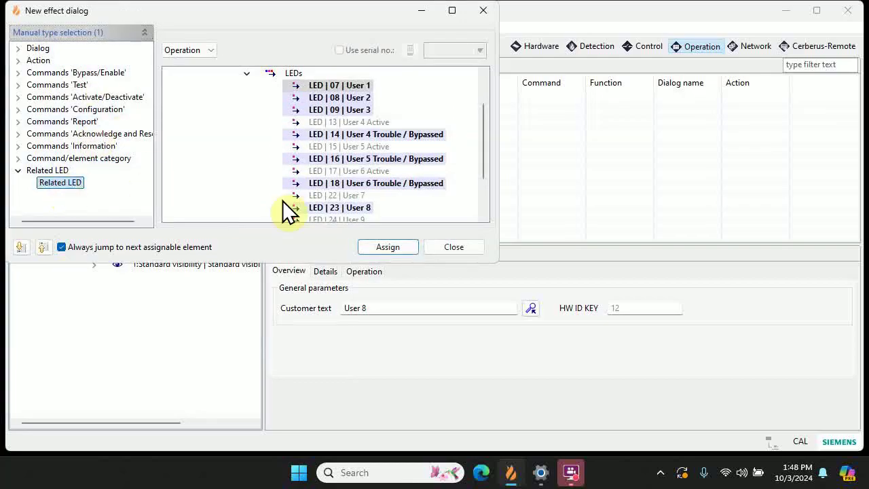
{"action": "left_click", "coordinate": [348, 211]}
{"action": "left_click", "coordinate": [380, 247]}
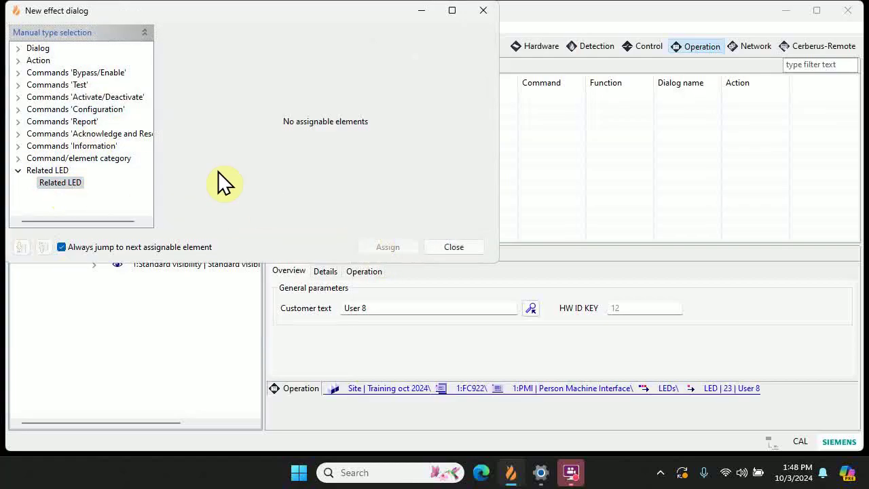
Assign the Activate command for the "Fire Drill Button" fire control to Key 12.
{"action": "left_click", "coordinate": [22, 99]}
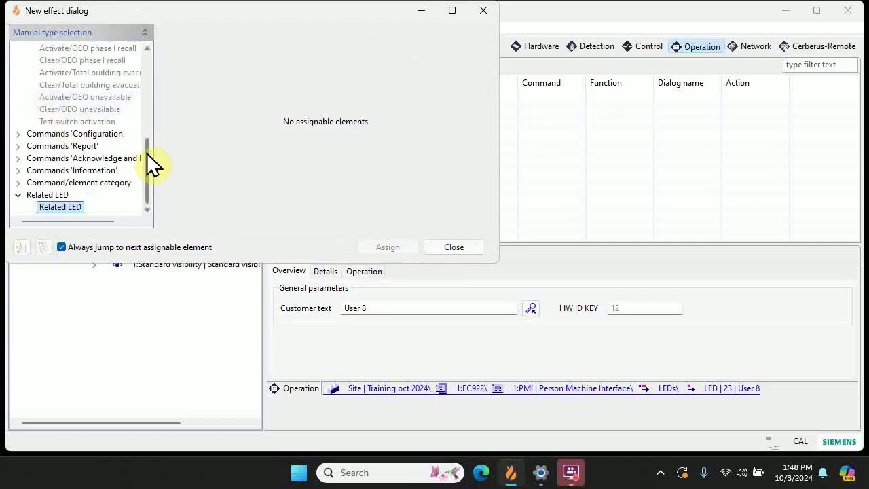
{"action": "scroll", "coordinate": [150, 156], "scroll_direction": "up", "scroll_amount": 1}
{"action": "left_click_drag", "start_coordinate": [147, 146], "coordinate": [142, 73]}
{"action": "left_click", "coordinate": [41, 97]}
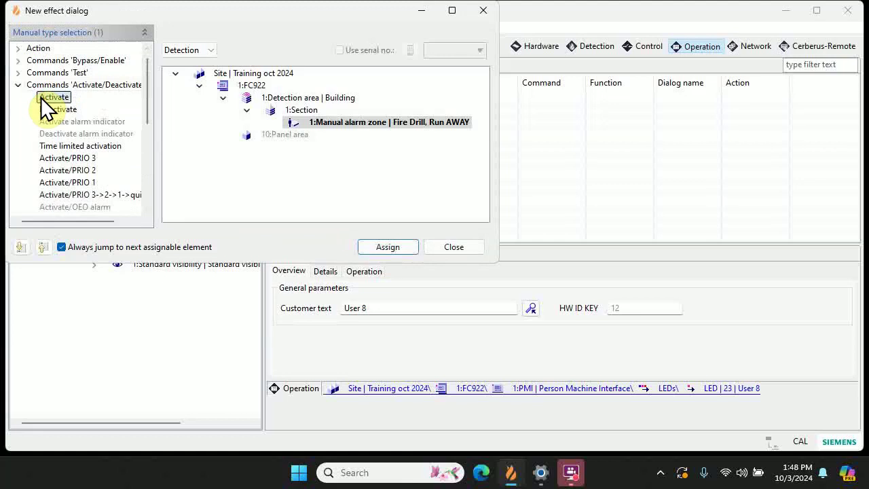
{"action": "left_click", "coordinate": [205, 53]}
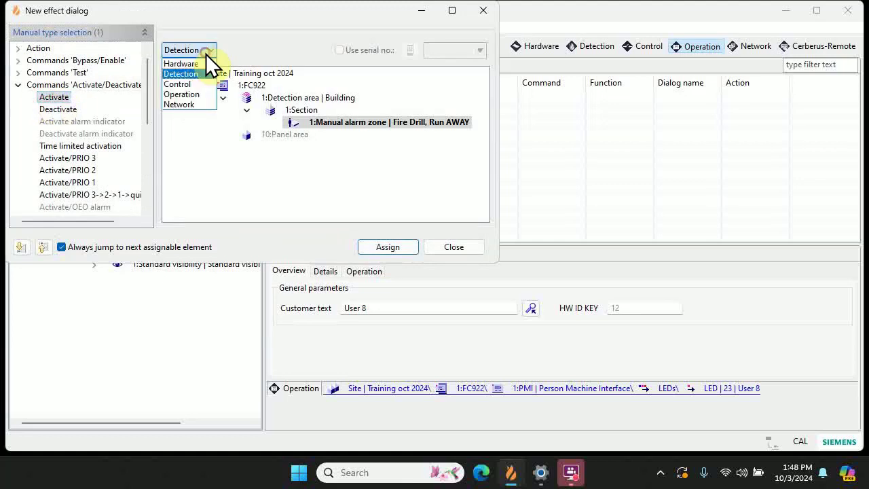
{"action": "left_click", "coordinate": [196, 85]}
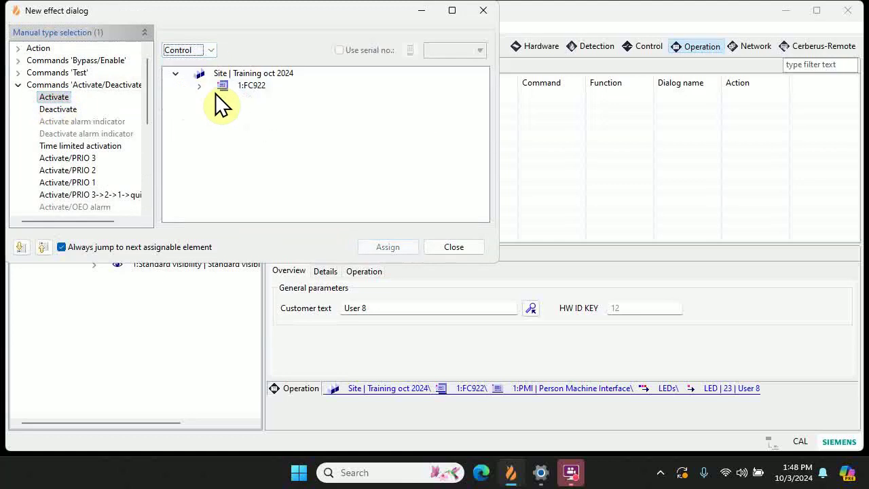
{"action": "left_click", "coordinate": [204, 87]}
{"action": "left_click", "coordinate": [224, 110]}
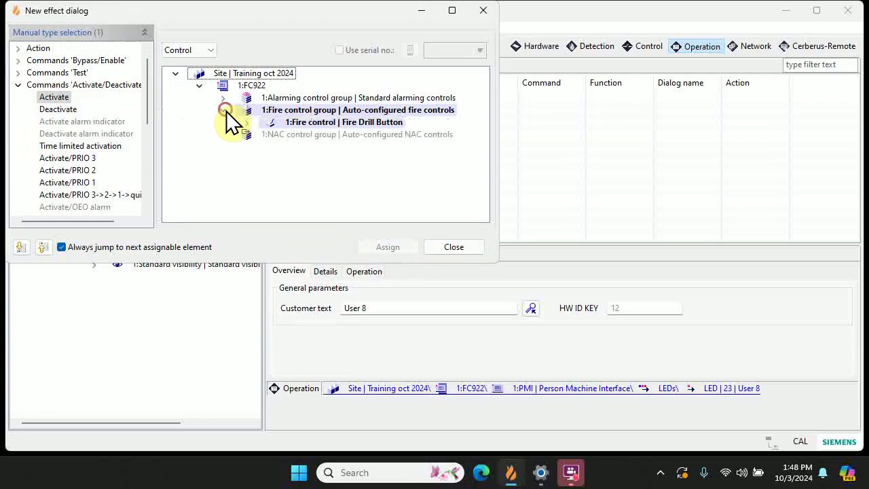
{"action": "left_click", "coordinate": [287, 123]}
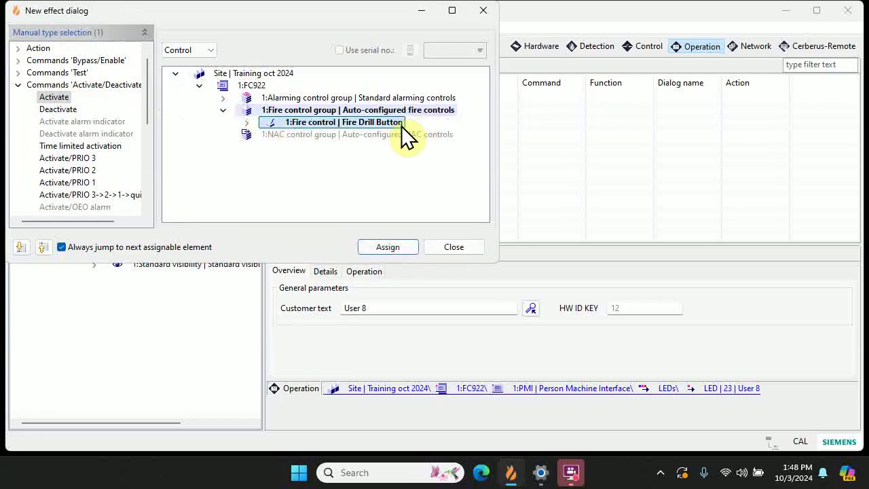
{"action": "left_click", "coordinate": [374, 246]}
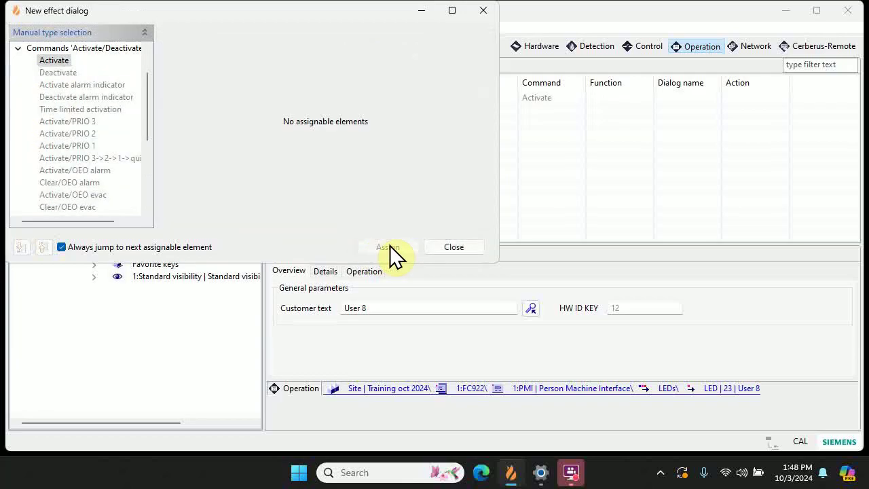
{"action": "left_click", "coordinate": [454, 247]}
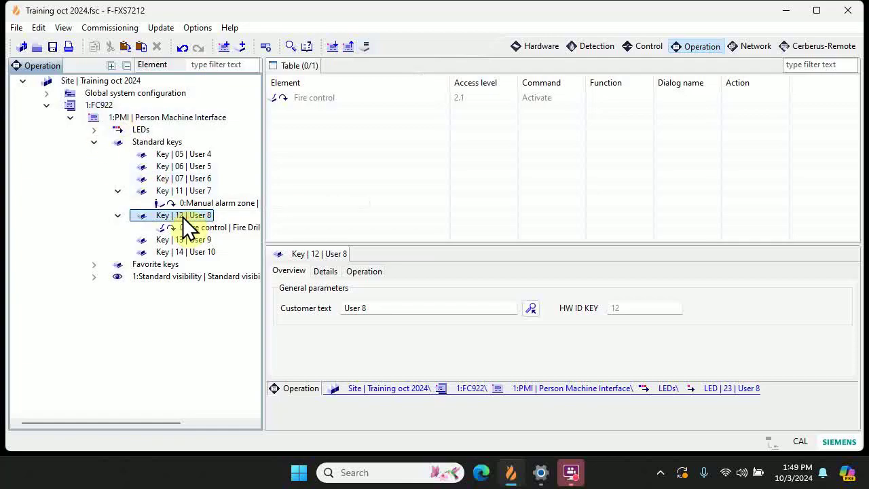
Begin another effect assignment for the Fire Drill Button control in the control configuration, using the Deactivate command.
{"action": "left_click", "coordinate": [652, 46]}
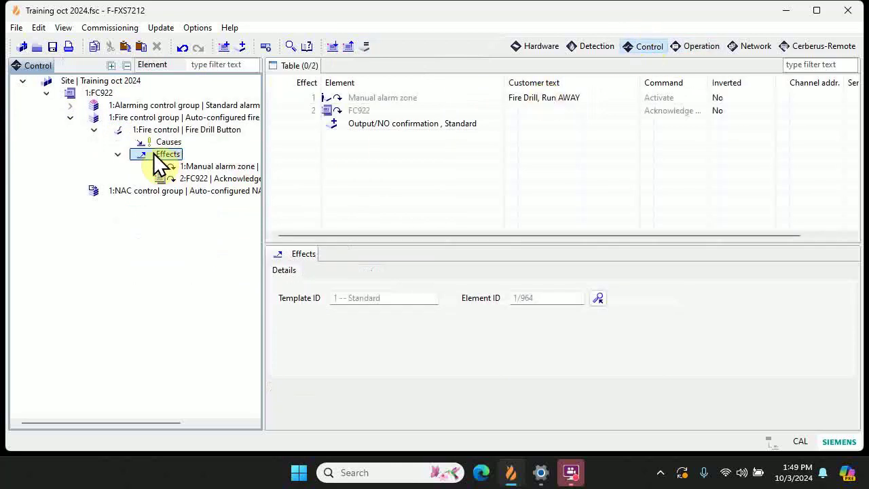
{"action": "left_click", "coordinate": [163, 130]}
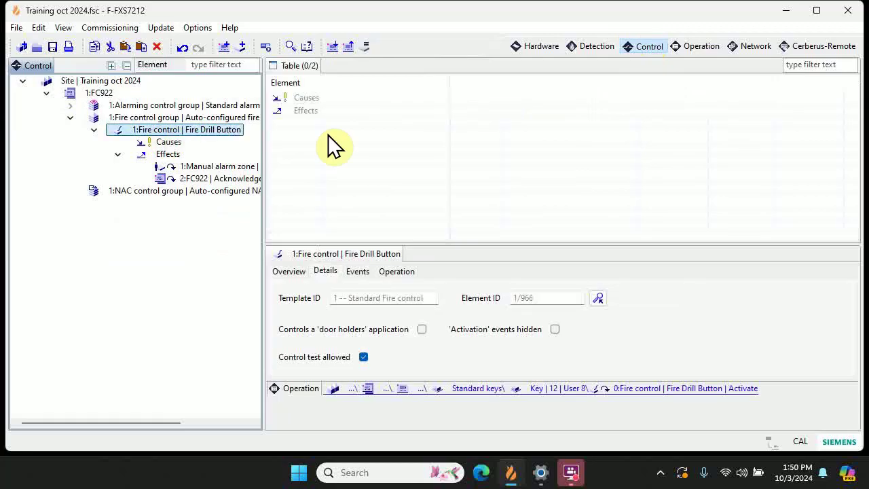
{"action": "left_click", "coordinate": [172, 158]}
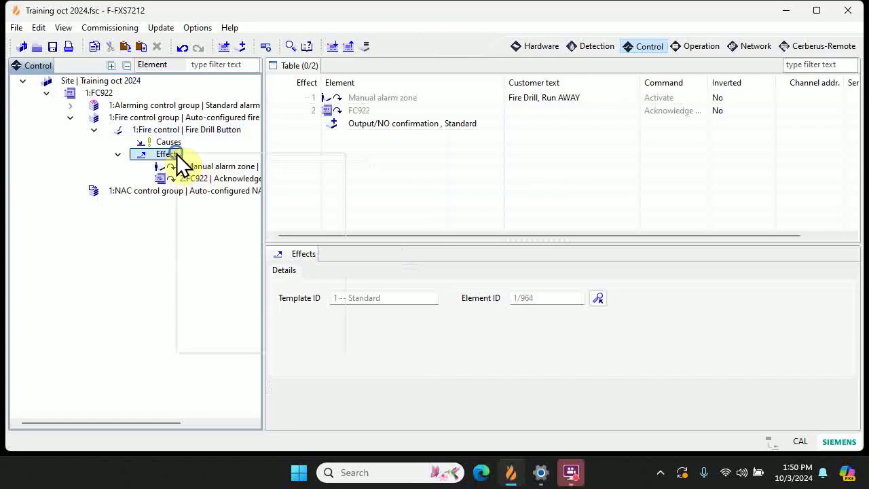
{"action": "right_click", "coordinate": [177, 153]}
{"action": "left_click", "coordinate": [217, 296]}
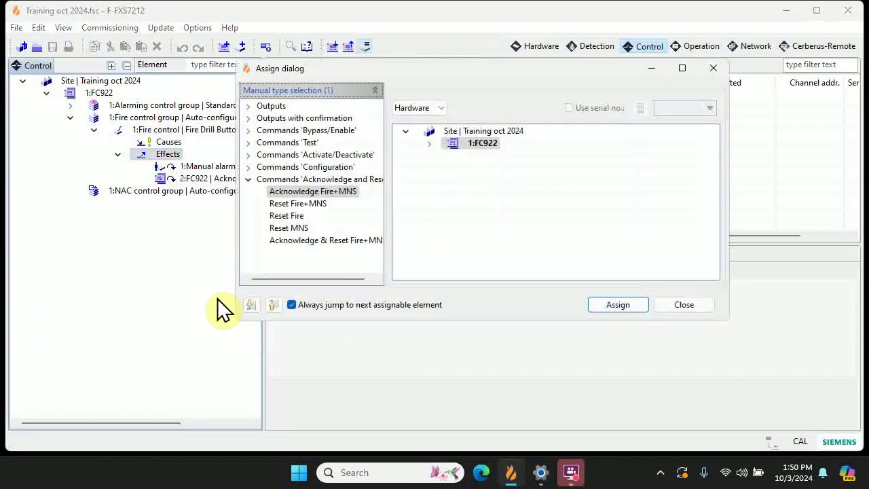
{"action": "left_click", "coordinate": [248, 178]}
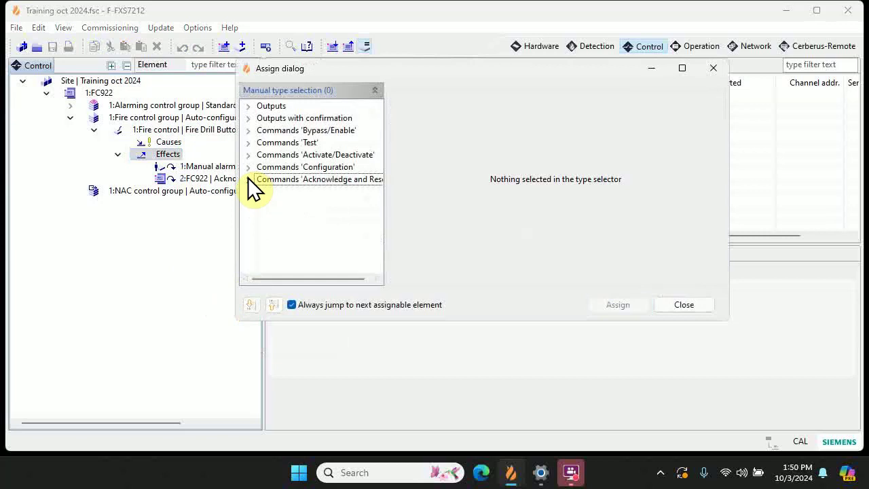
{"action": "left_click", "coordinate": [246, 155]}
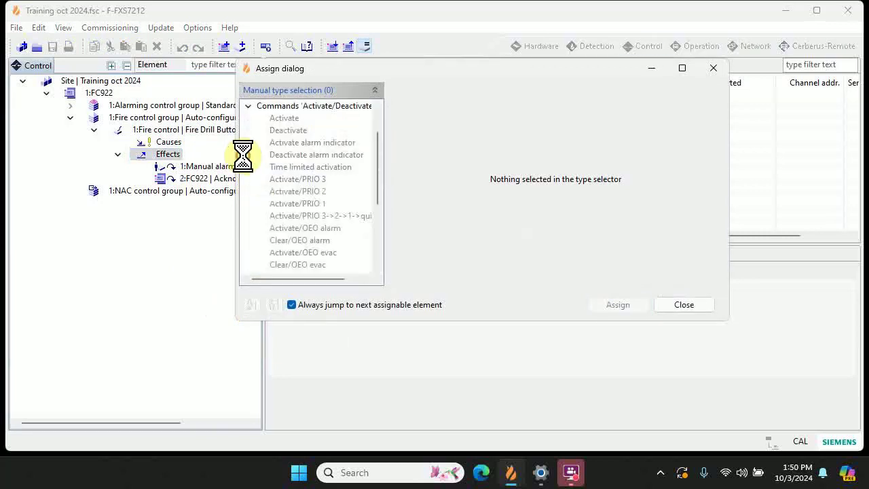
{"action": "left_click", "coordinate": [292, 132]}
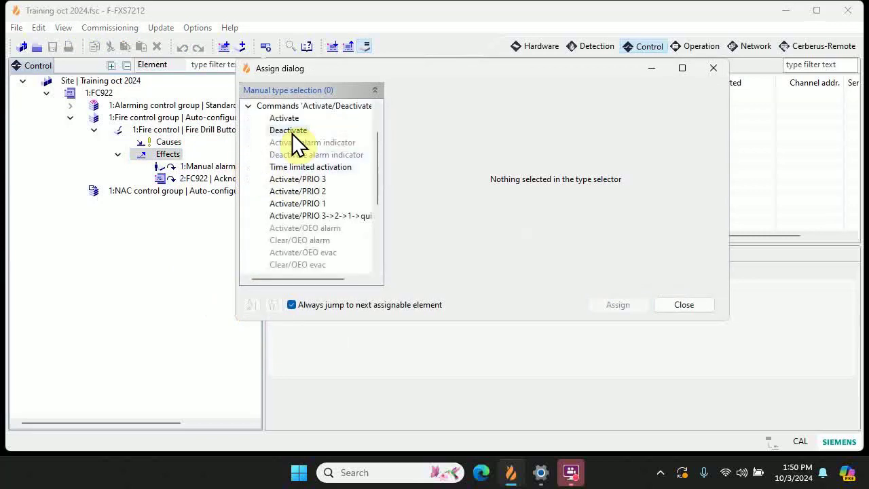
{"action": "left_click", "coordinate": [292, 132]}
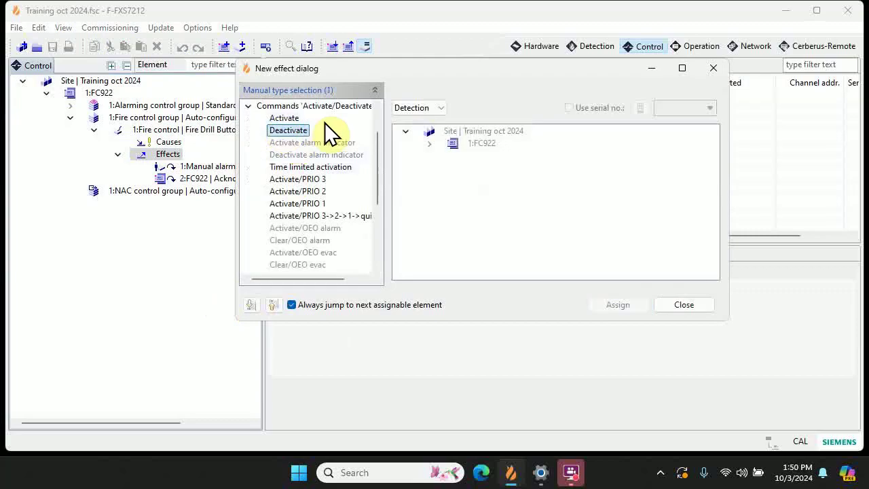
Assign the Fire Drill Button fire control itself as the target of the Deactivate effect and finish assigning.
{"action": "left_click", "coordinate": [440, 108]}
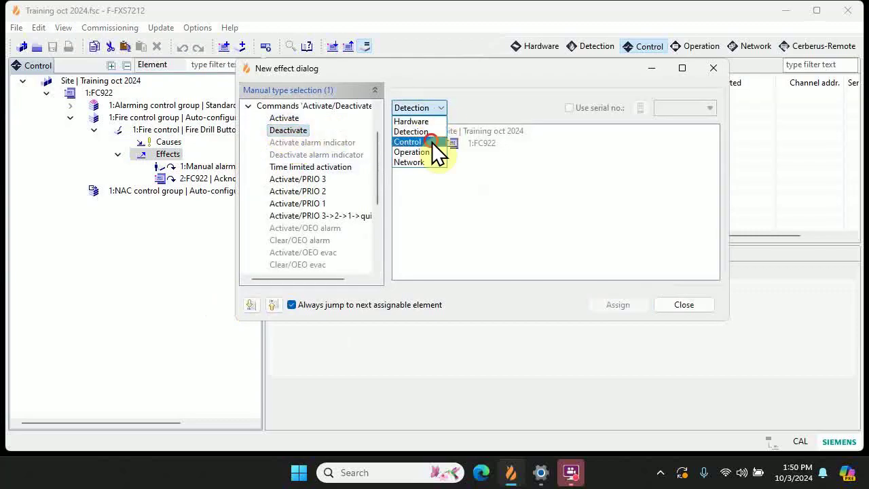
{"action": "left_click", "coordinate": [432, 142]}
{"action": "left_click", "coordinate": [430, 143]}
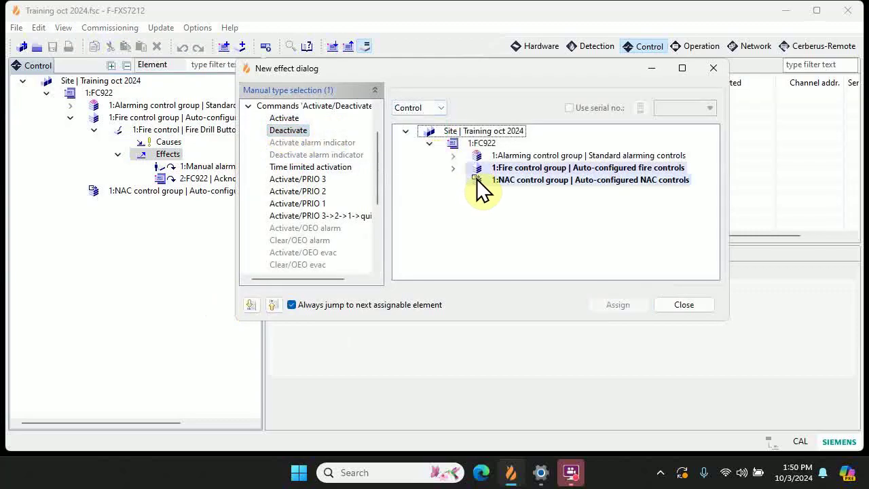
{"action": "left_click", "coordinate": [454, 168]}
{"action": "left_click", "coordinate": [467, 182]}
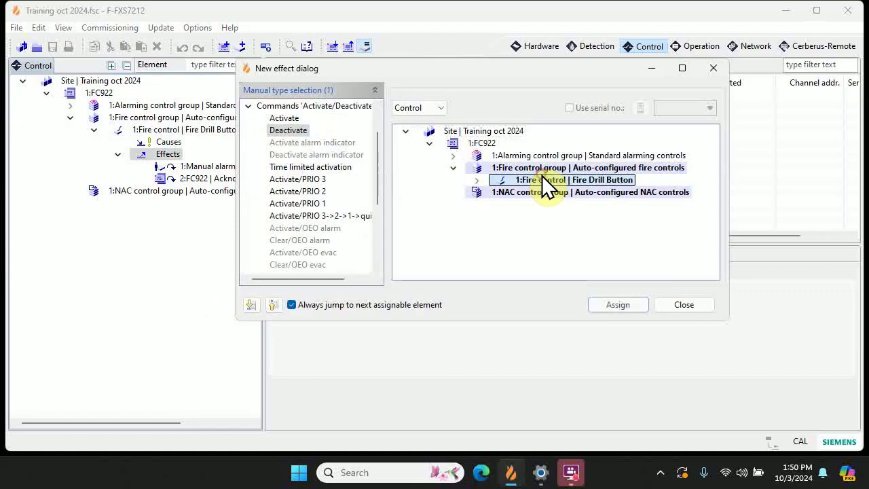
{"action": "left_click", "coordinate": [476, 180]}
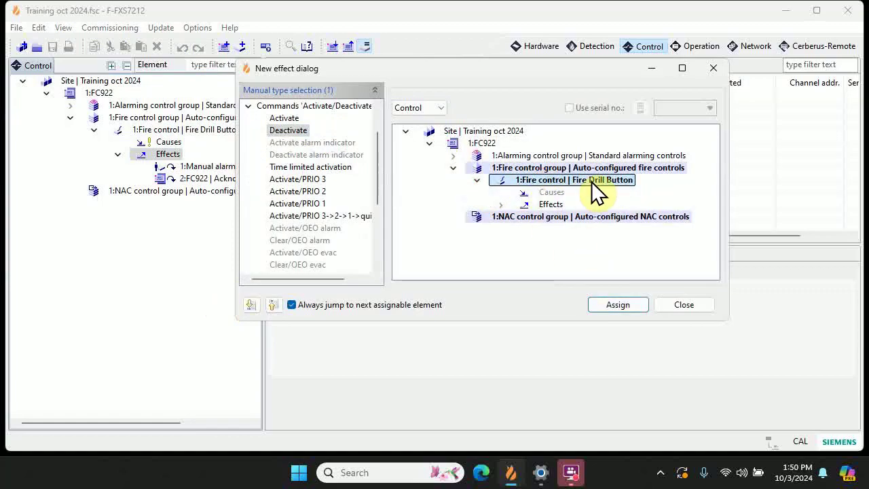
{"action": "left_click", "coordinate": [610, 304]}
{"action": "left_click", "coordinate": [667, 307]}
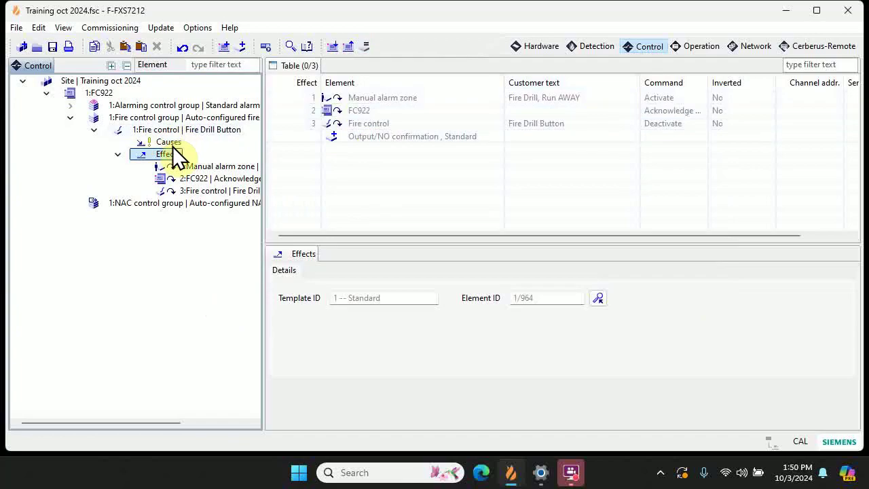
Review the manual alarm zone, acknowledge and deactivate effects, and the Fire Drill Button control's own details and assignments.
{"action": "left_click", "coordinate": [187, 166]}
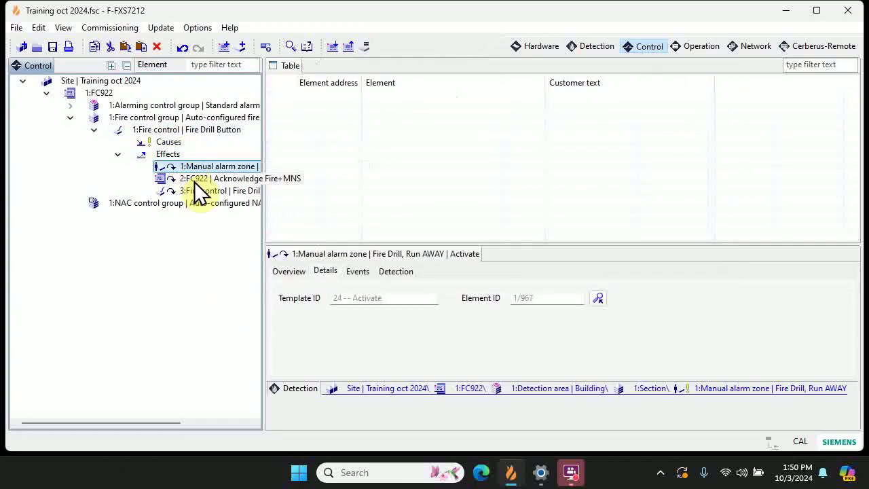
{"action": "left_click", "coordinate": [195, 180]}
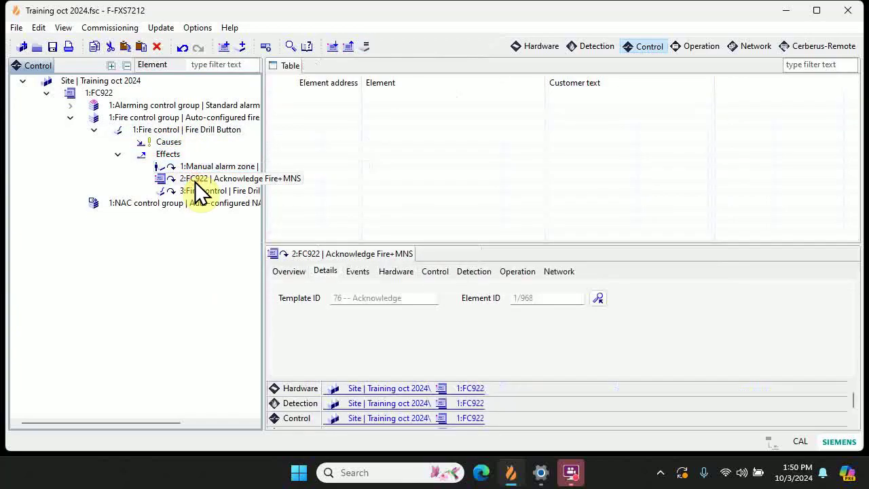
{"action": "left_click", "coordinate": [198, 191]}
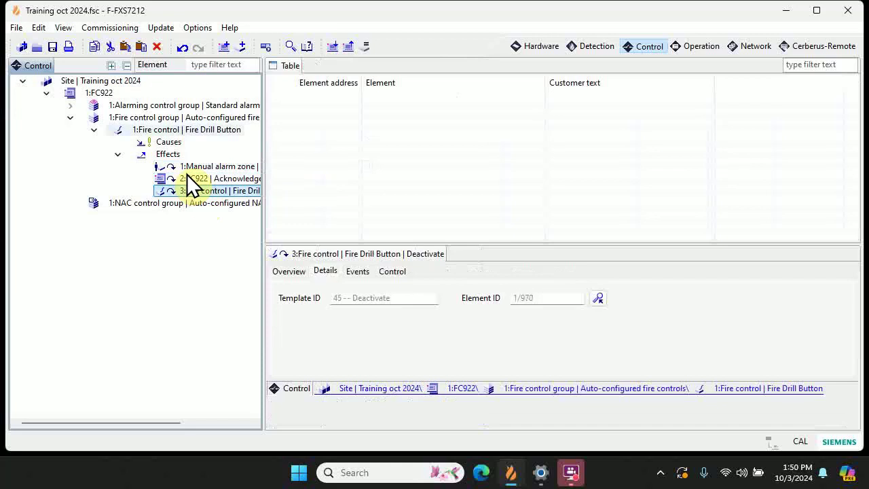
{"action": "left_click", "coordinate": [190, 132]}
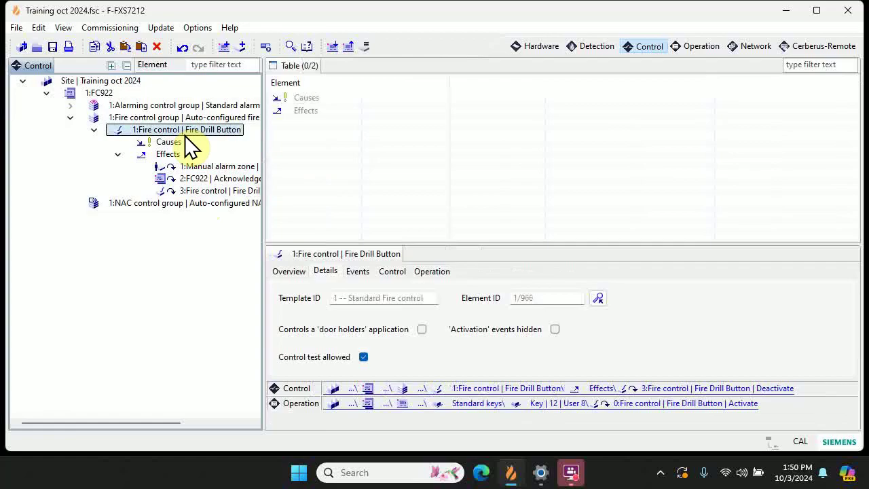
{"action": "left_click", "coordinate": [119, 155]}
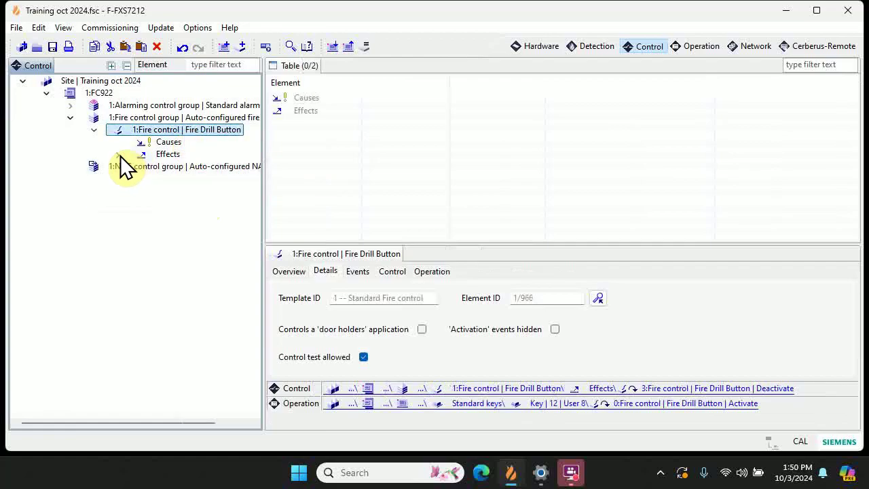
Set the access level of the Fire Drill Button control's Activate operation to 1.
{"action": "left_click", "coordinate": [95, 130]}
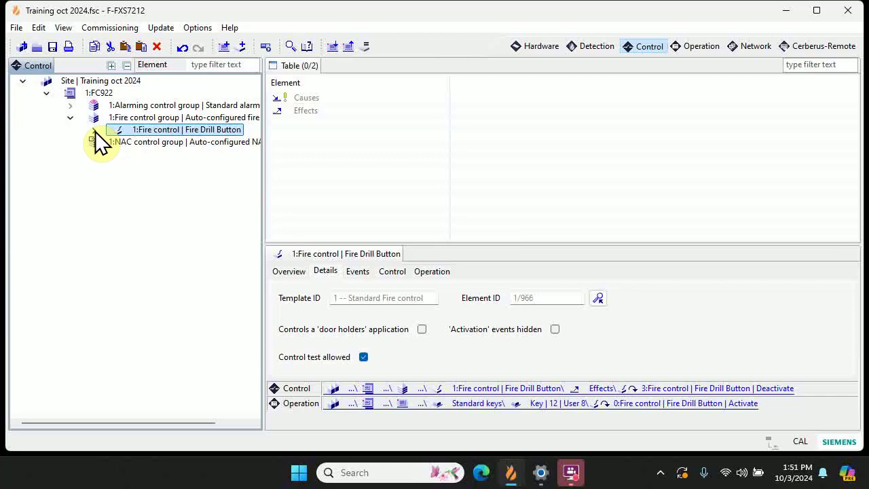
{"action": "left_click", "coordinate": [95, 129]}
{"action": "left_click", "coordinate": [120, 155]}
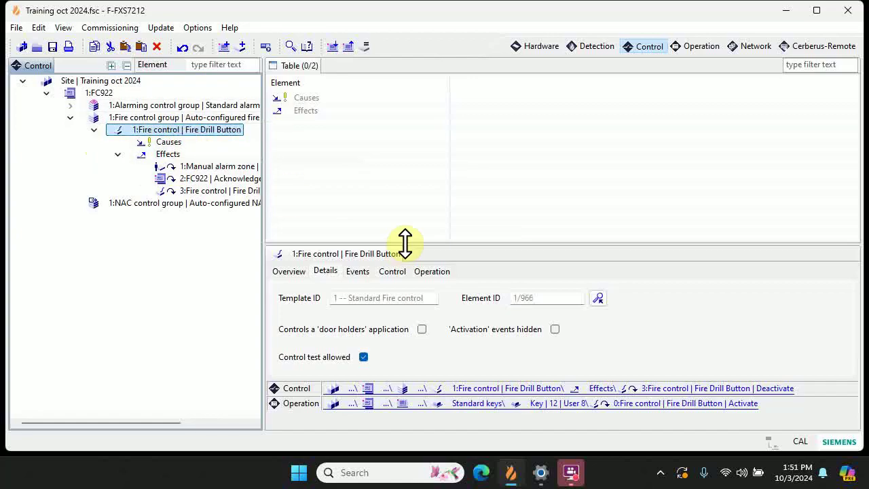
{"action": "left_click", "coordinate": [439, 273]}
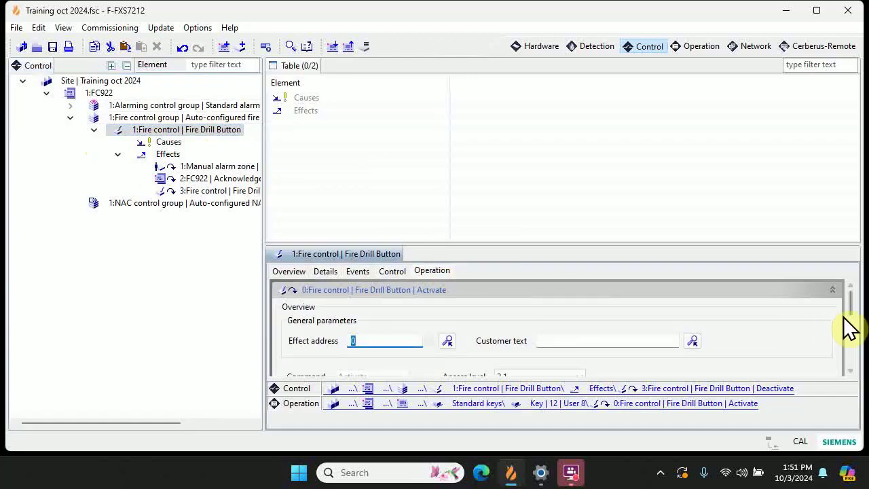
{"action": "left_click_drag", "start_coordinate": [850, 310], "coordinate": [851, 317]}
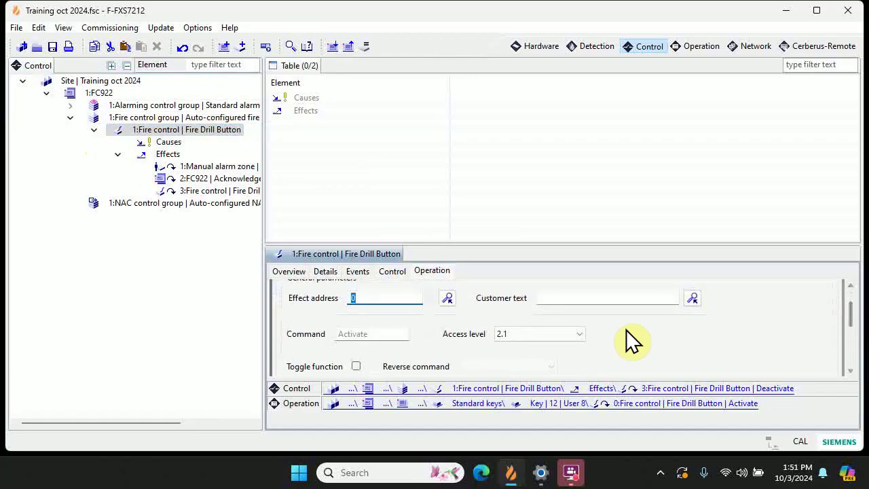
{"action": "left_click", "coordinate": [551, 334]}
{"action": "left_click", "coordinate": [550, 357]}
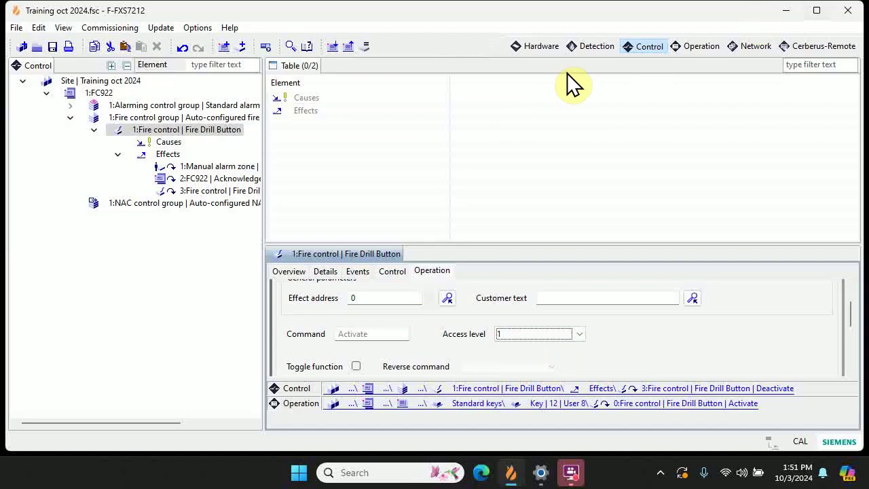
In the operation configuration, set the access level of Key 11's manual alarm zone Activate command to 1.
{"action": "left_click", "coordinate": [702, 51]}
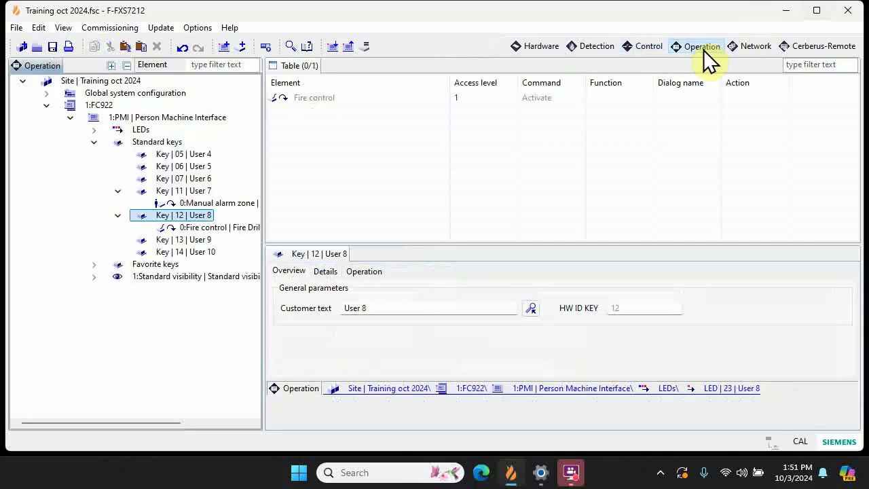
{"action": "left_click", "coordinate": [186, 190]}
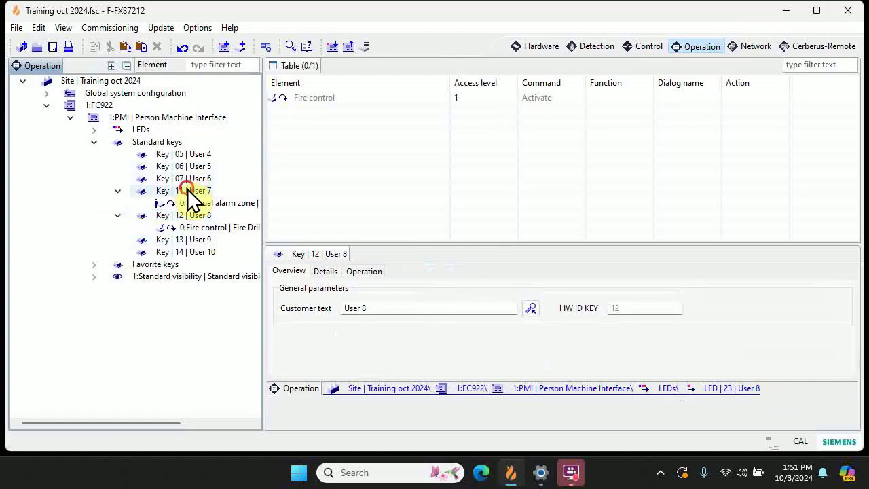
{"action": "left_click", "coordinate": [365, 271]}
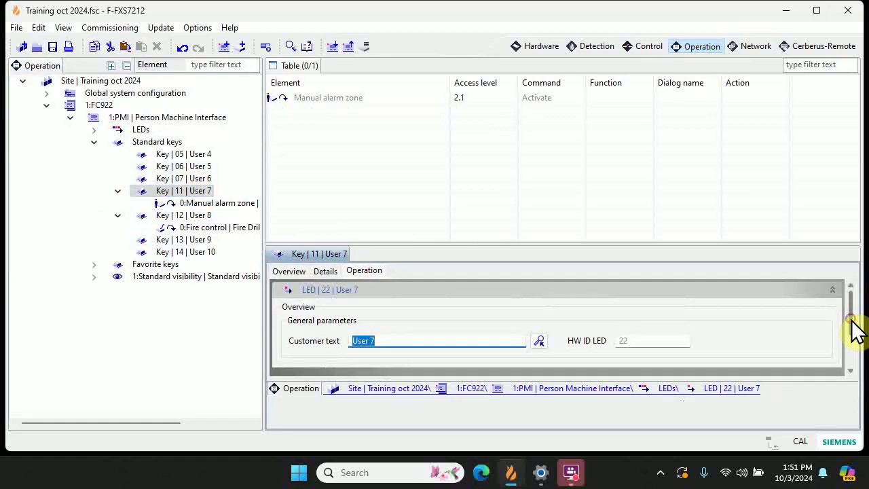
{"action": "mouse_move", "coordinate": [851, 321]}
{"action": "left_mouse_down"}
{"action": "mouse_move", "coordinate": [849, 348]}
{"action": "mouse_move", "coordinate": [852, 316]}
{"action": "left_mouse_up"}
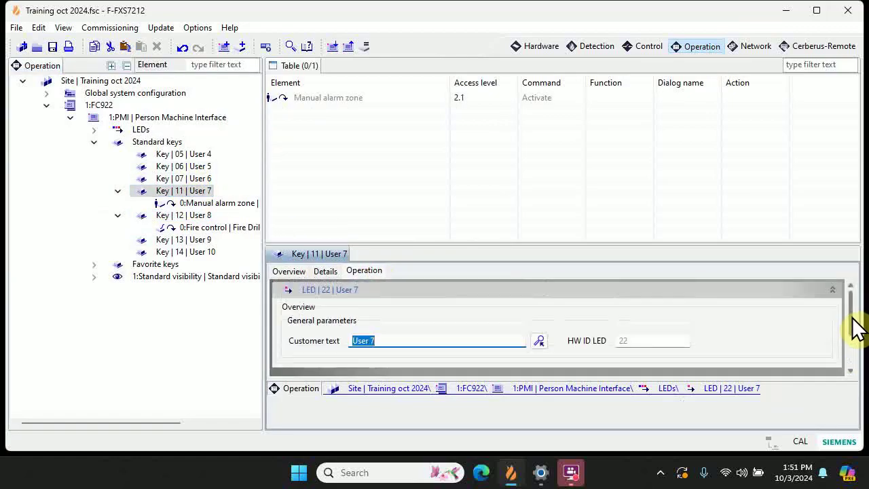
{"action": "left_click", "coordinate": [327, 271]}
{"action": "left_click", "coordinate": [296, 271]}
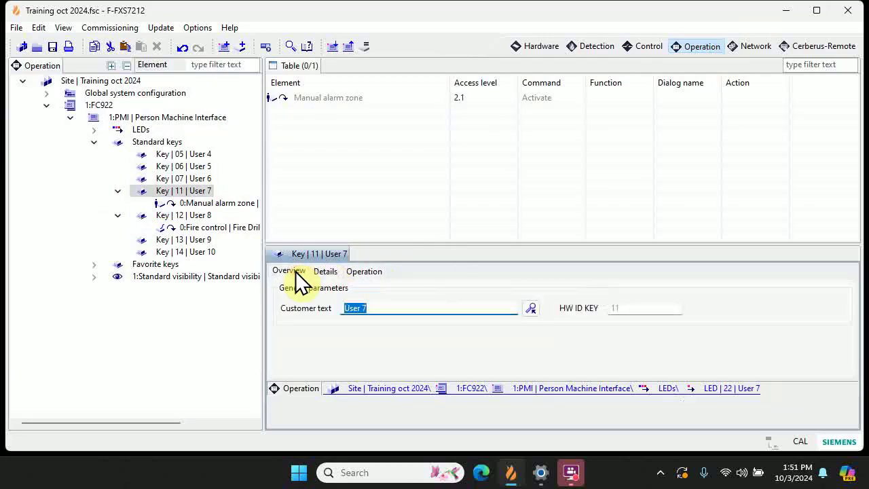
{"action": "left_click", "coordinate": [226, 205]}
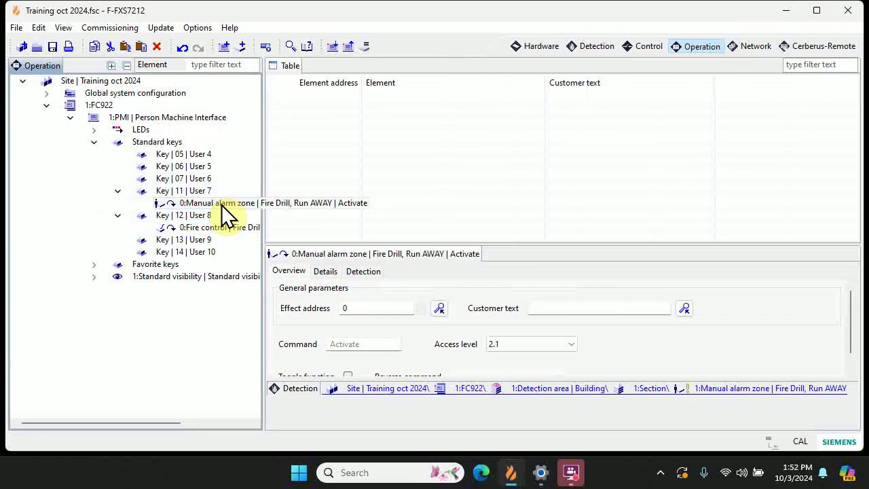
{"action": "left_click", "coordinate": [516, 343]}
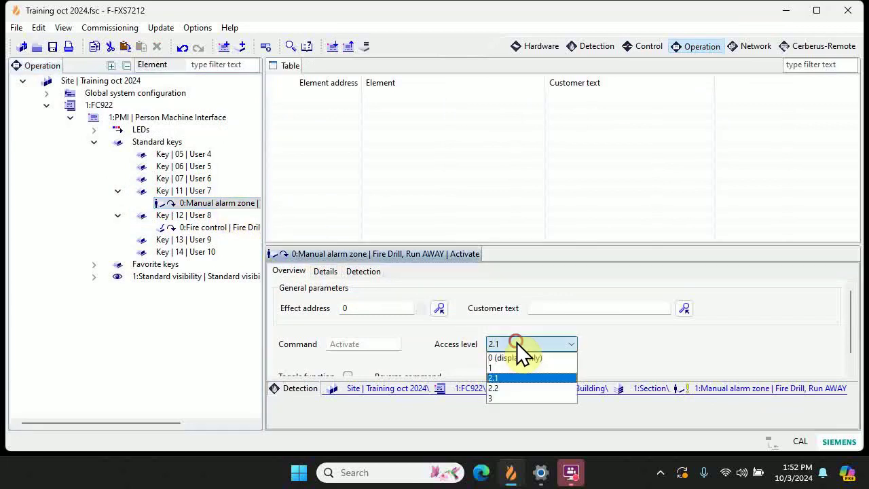
{"action": "left_click", "coordinate": [510, 355]}
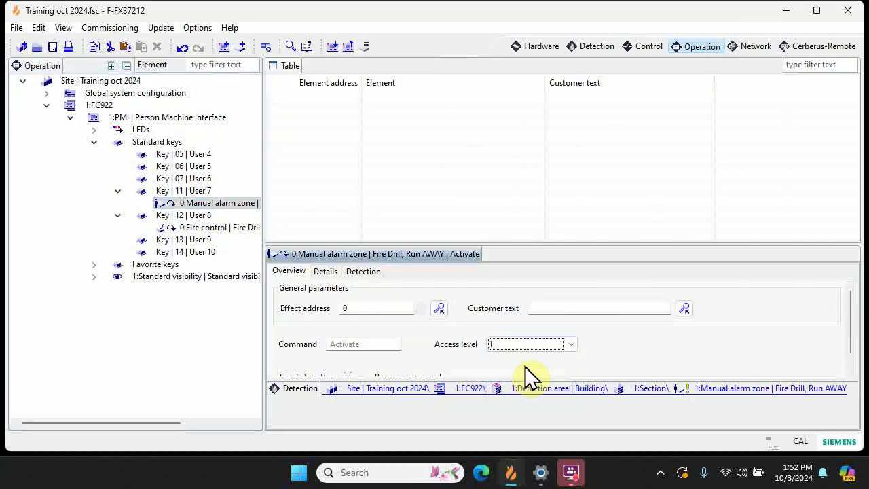